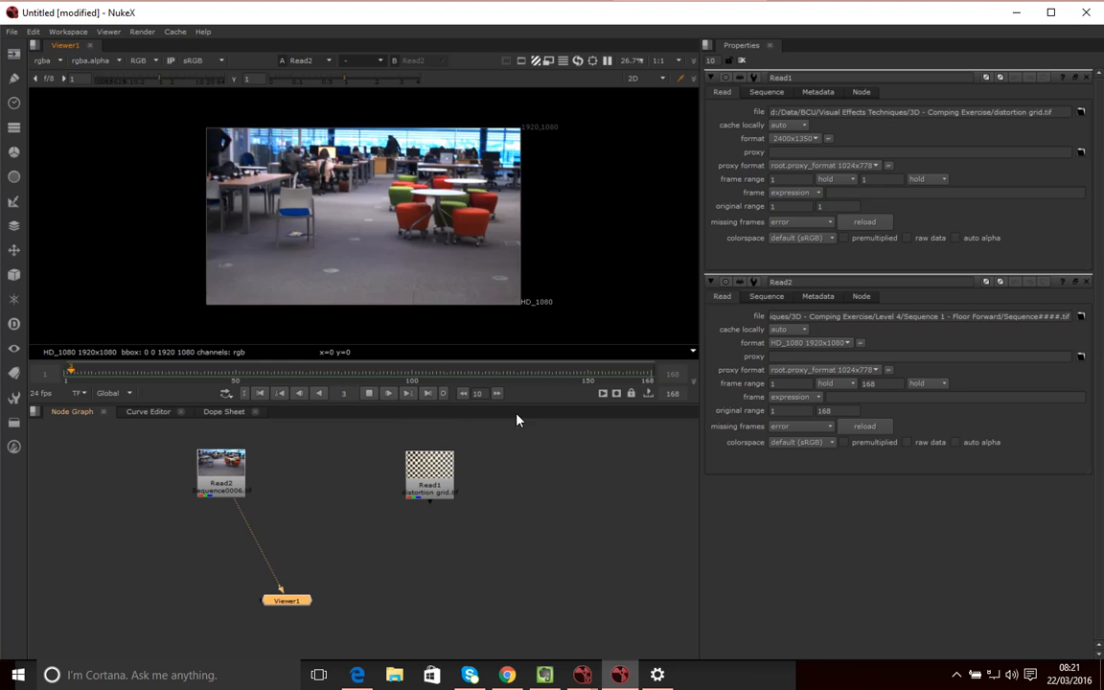
Stop the floor footage playback and bring the finished chair comp on screen at frame 84
left_click(368, 393)
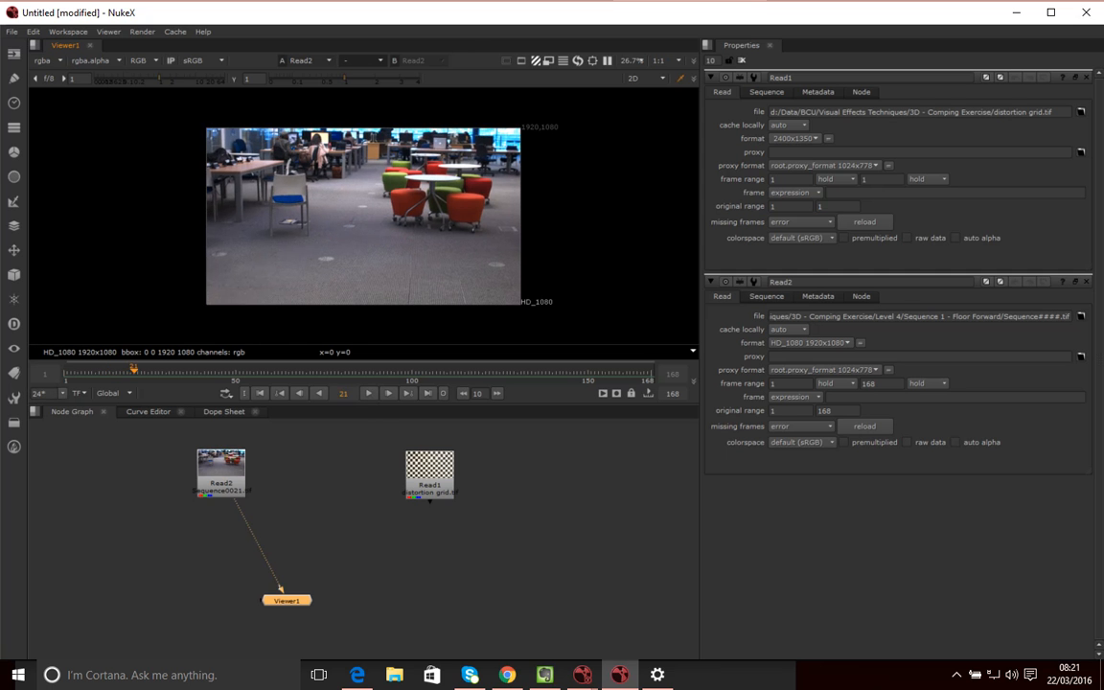
left_click_drag(1103, 115, 421, 22)
left_click(457, 392)
left_click_drag(457, 391, 447, 390)
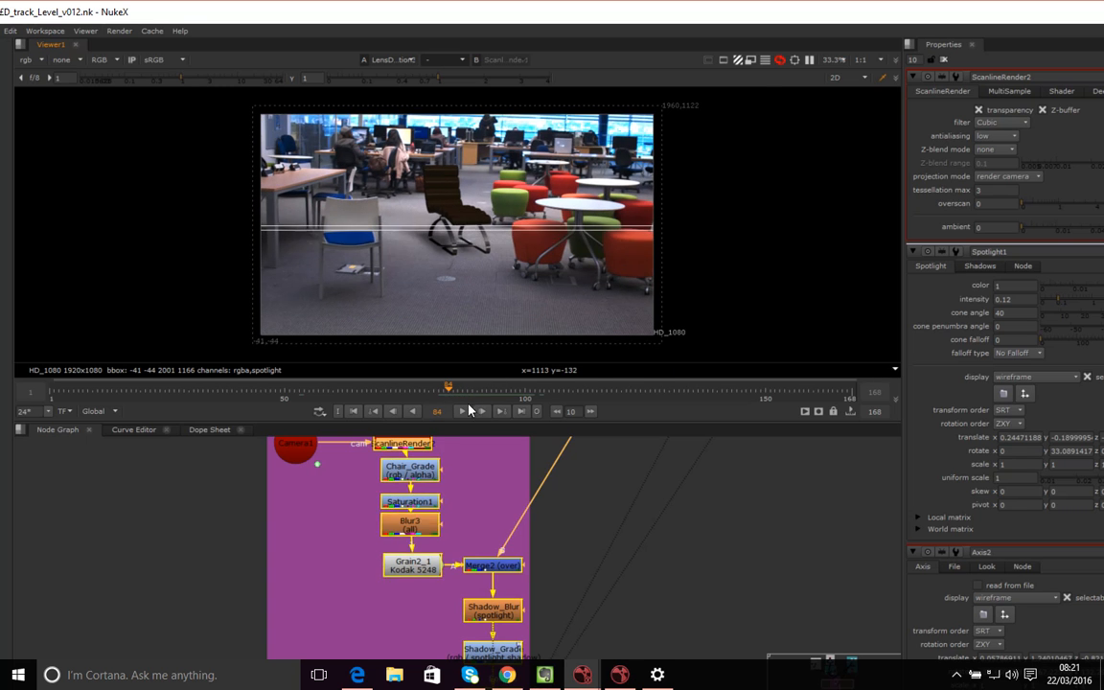
Scrub the finished comp's frames, then move its window aside to reveal the untitled script
left_click_drag(450, 393, 488, 399)
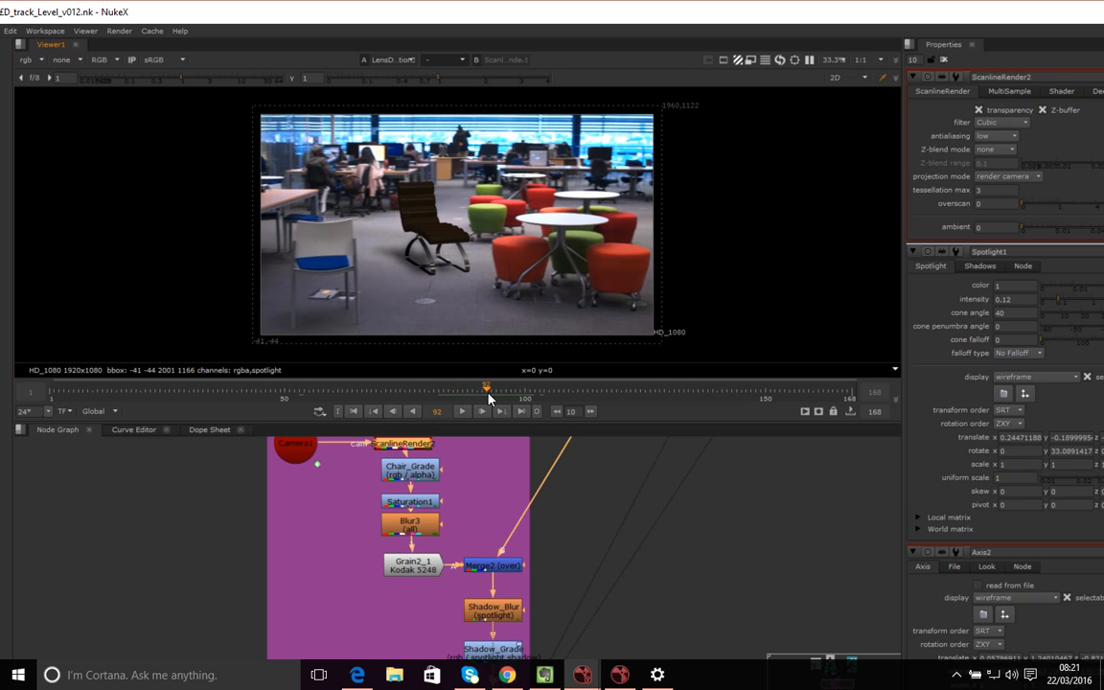
left_click_drag(495, 22, 1103, 307)
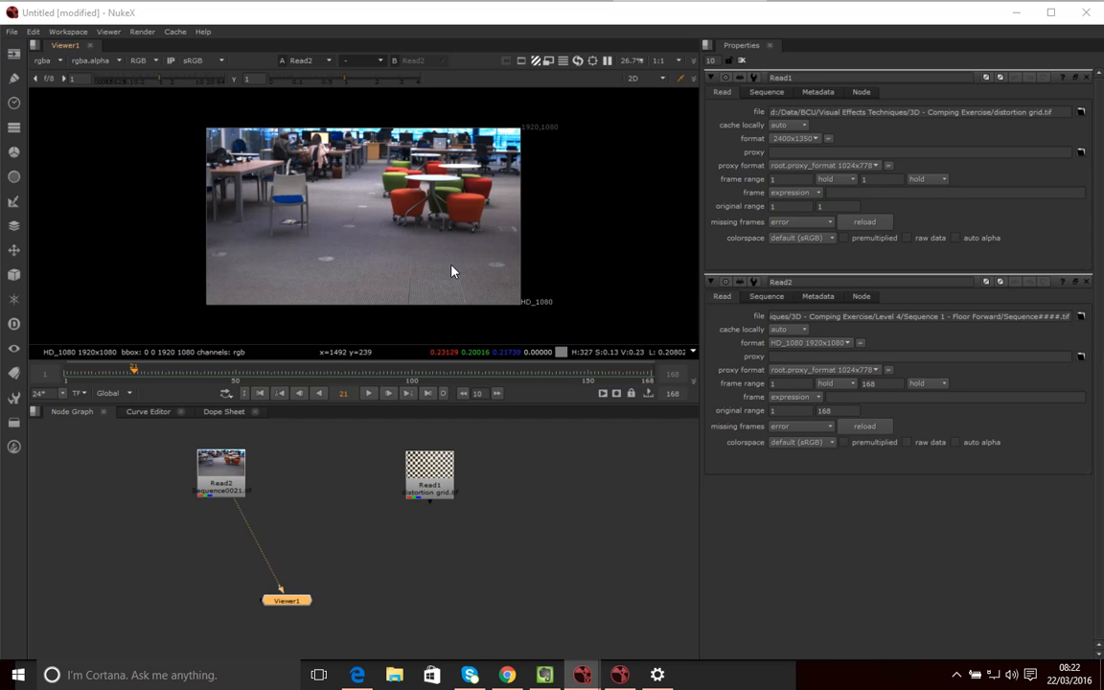
Wire the checkerboard Read1 into the viewer, then switch back to the floor footage
left_click(371, 625)
left_click_drag(433, 497, 426, 499)
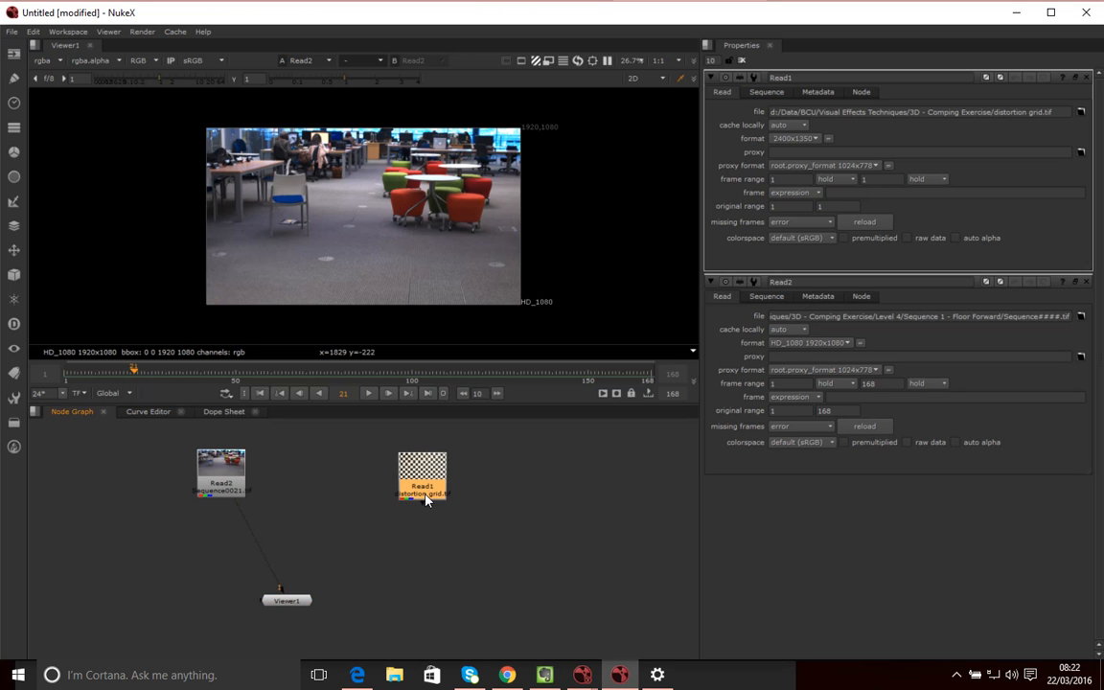
key("1")
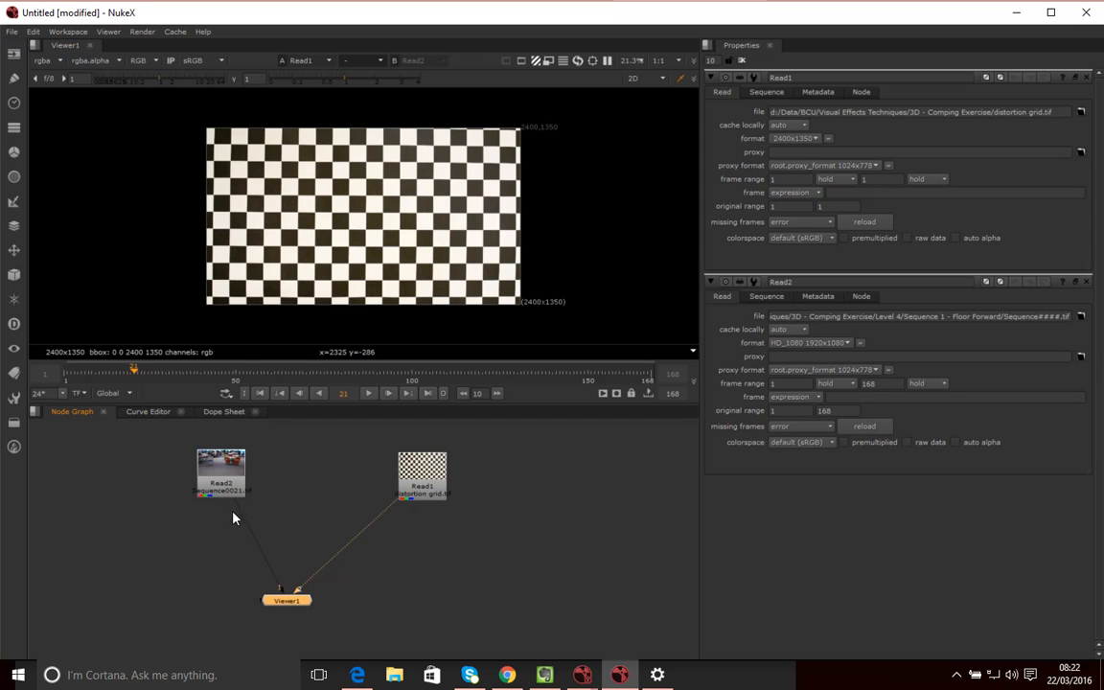
key("1")
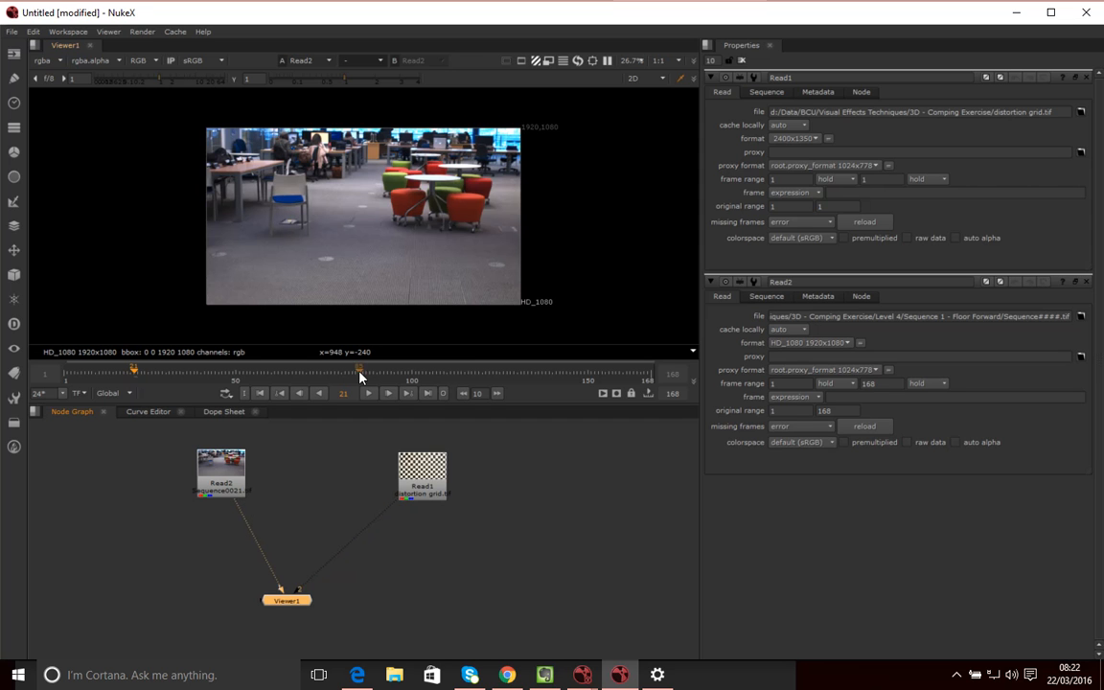
Reposition Read1 in the node graph and show the checkerboard grid on viewer input 2
left_click(437, 484)
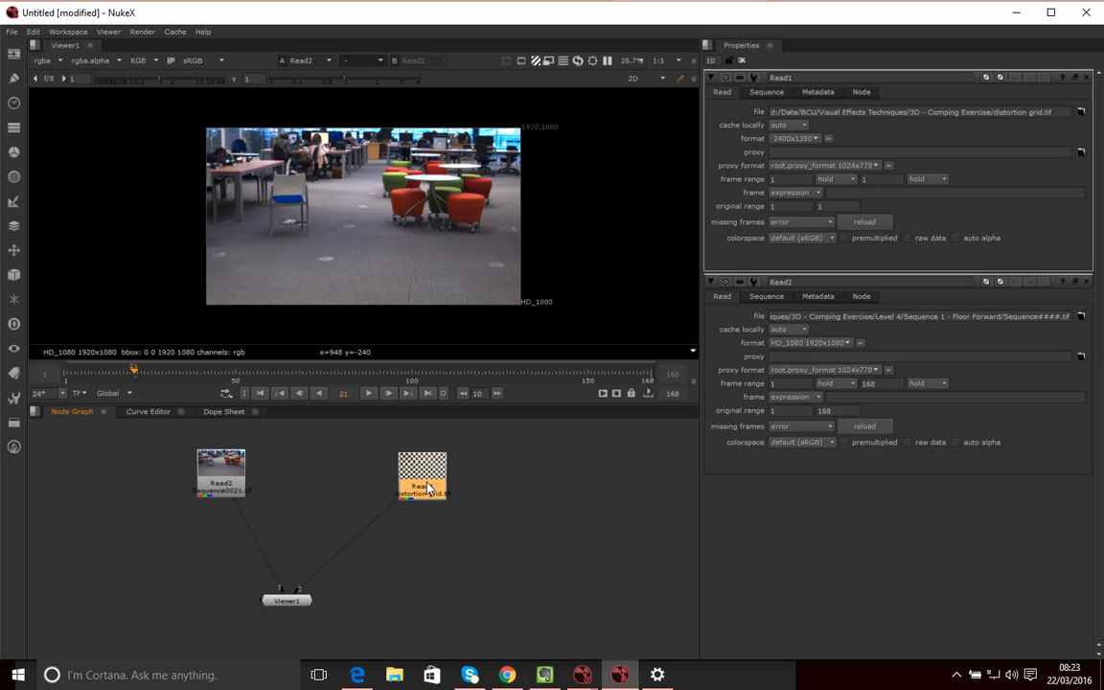
left_click_drag(419, 460, 425, 499)
key("2")
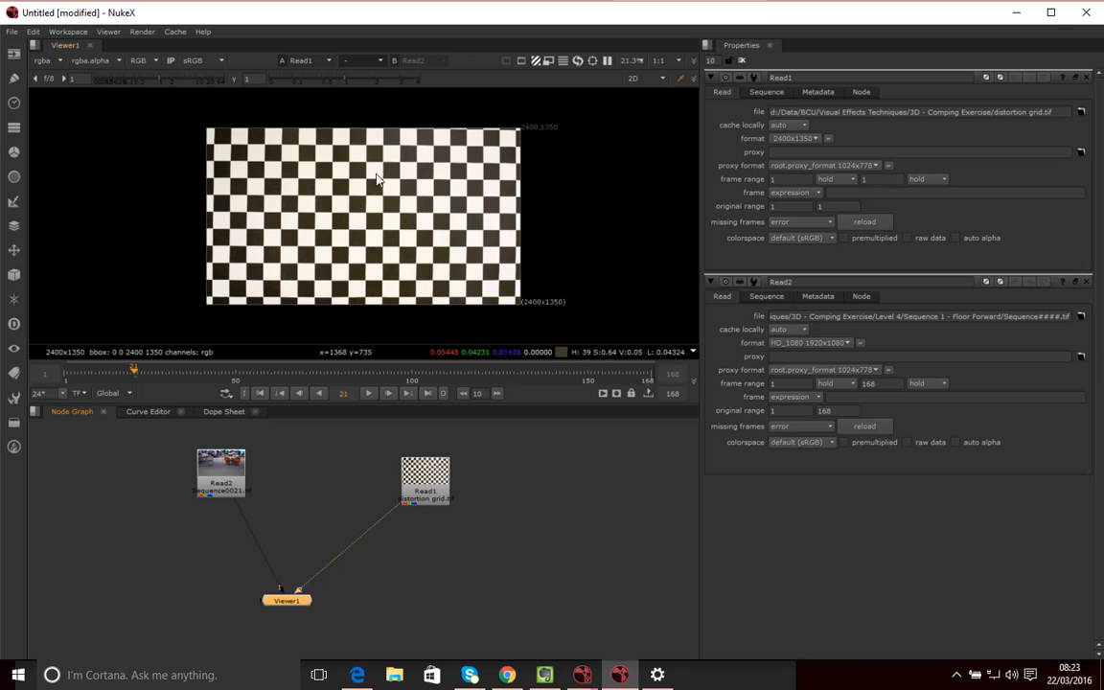
left_click_drag(425, 496, 438, 468)
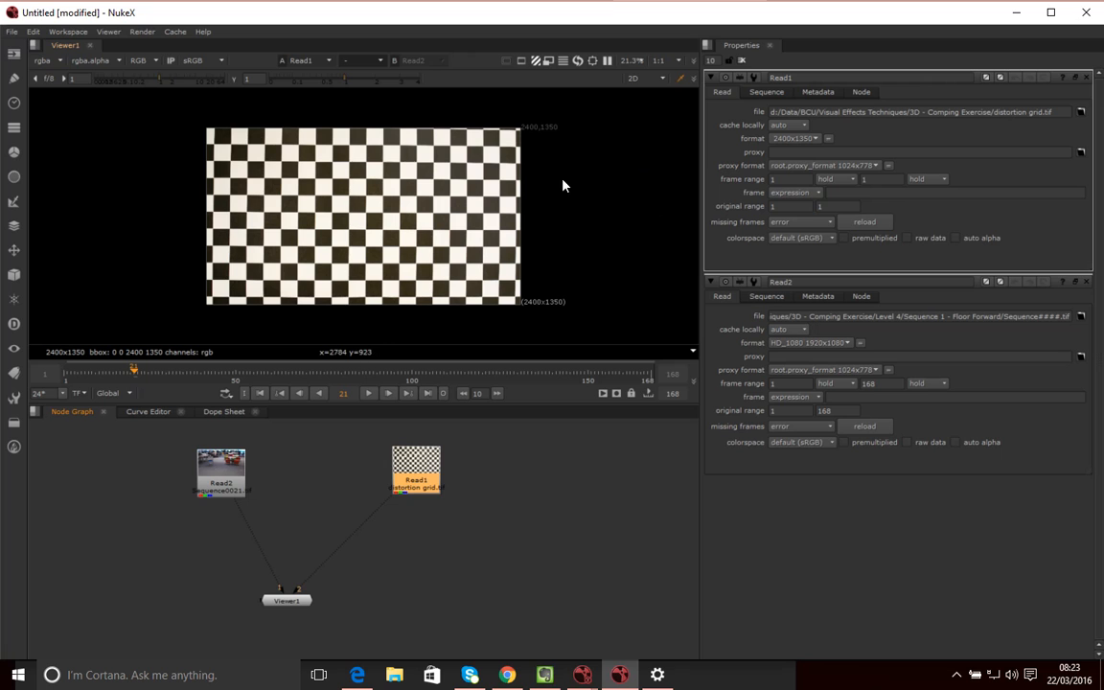
Add a LensDistortion node via Tab search 'lens', fed from Read1 and placed beneath it
left_click(505, 493)
left_click(416, 468)
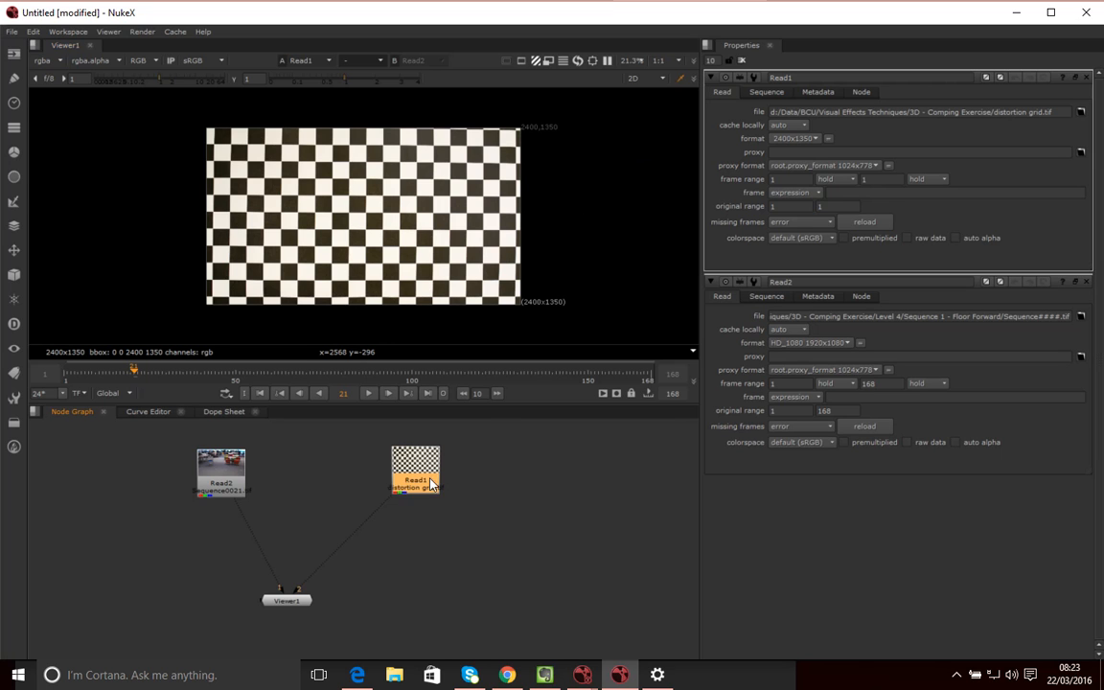
left_click(470, 522)
key("Tab")
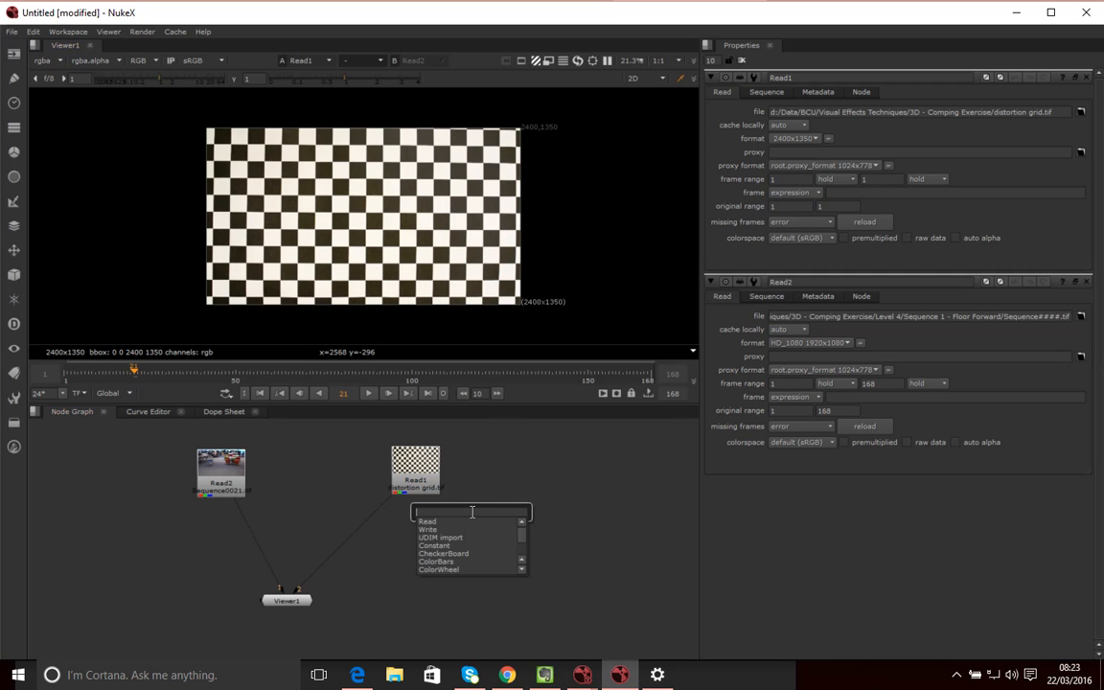
type("lens")
key("Return")
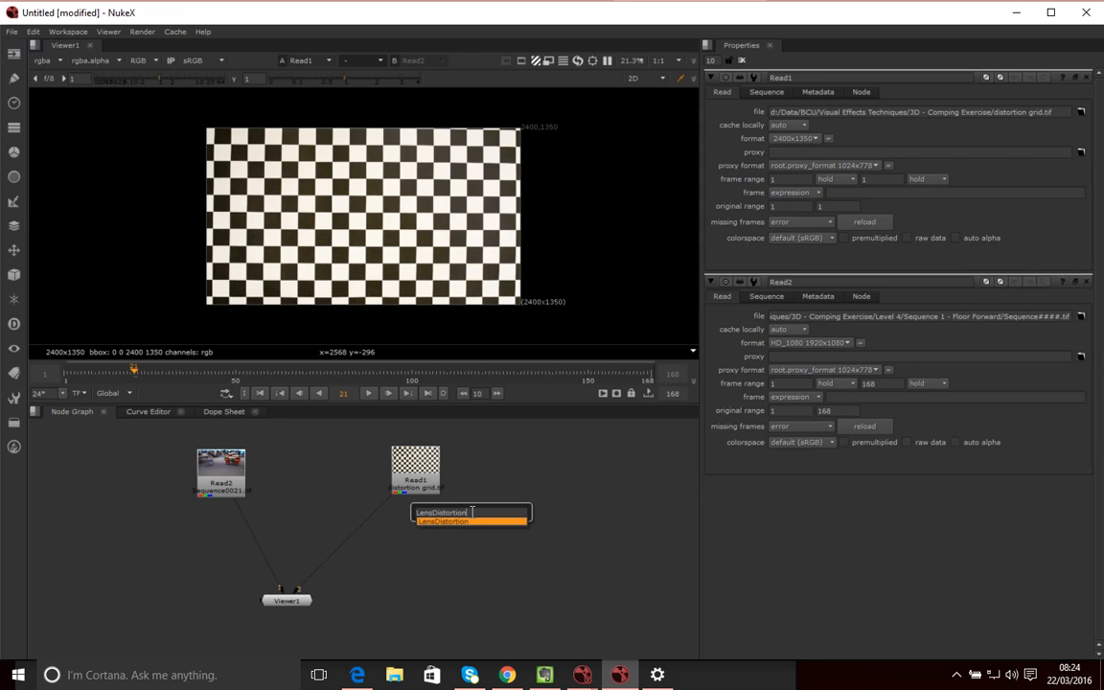
left_click_drag(405, 494, 408, 491)
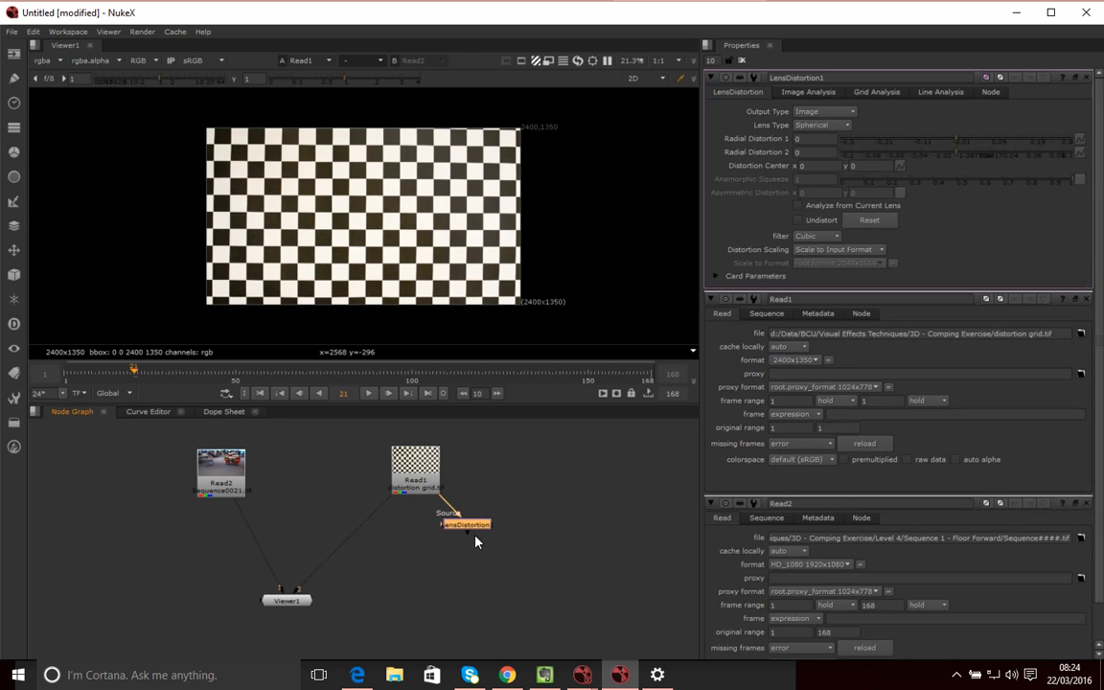
left_click_drag(423, 535, 426, 523)
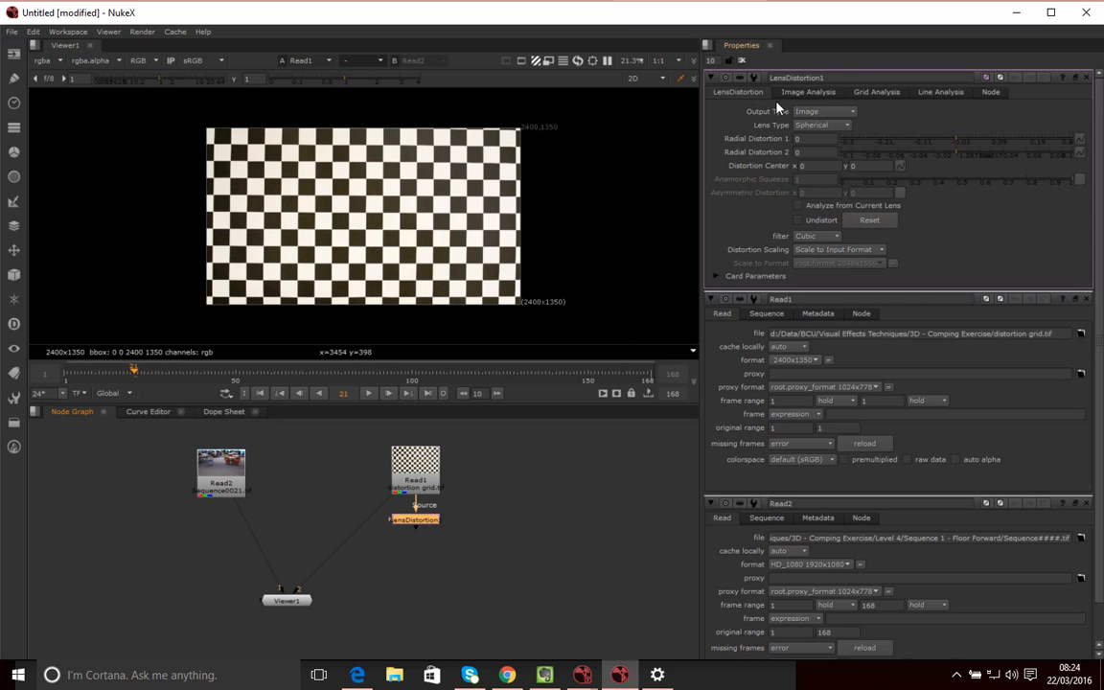
Close the Read1 and Read2 property panels, leaving LensDistortion's Image Analysis settings showing
left_click(1086, 299)
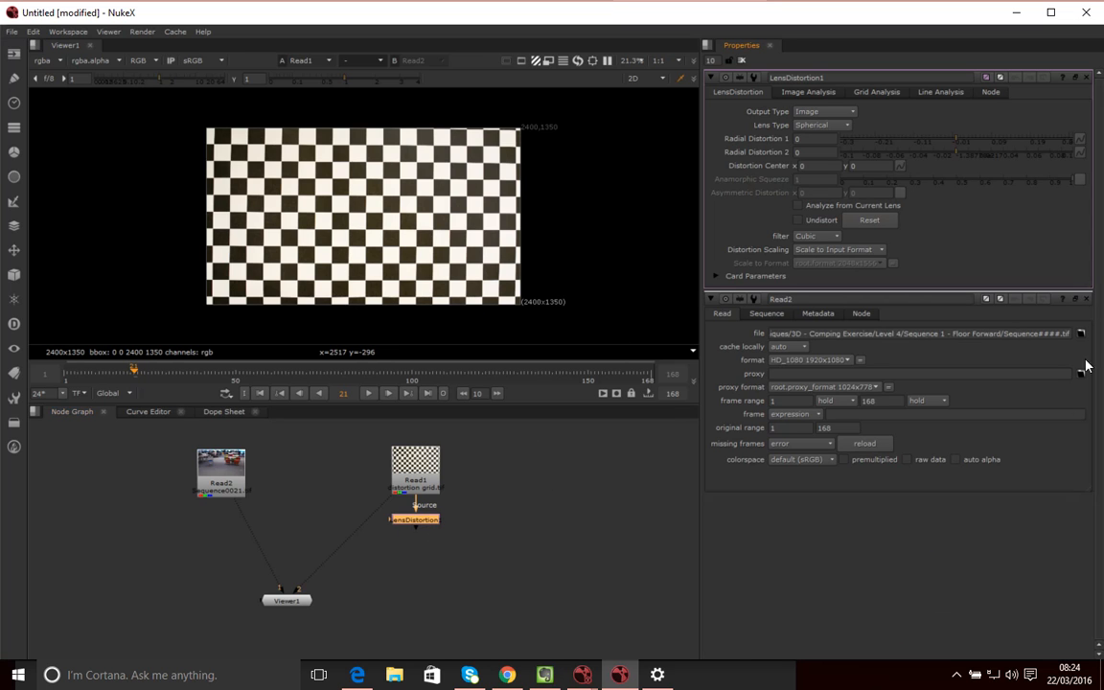
left_click(1086, 299)
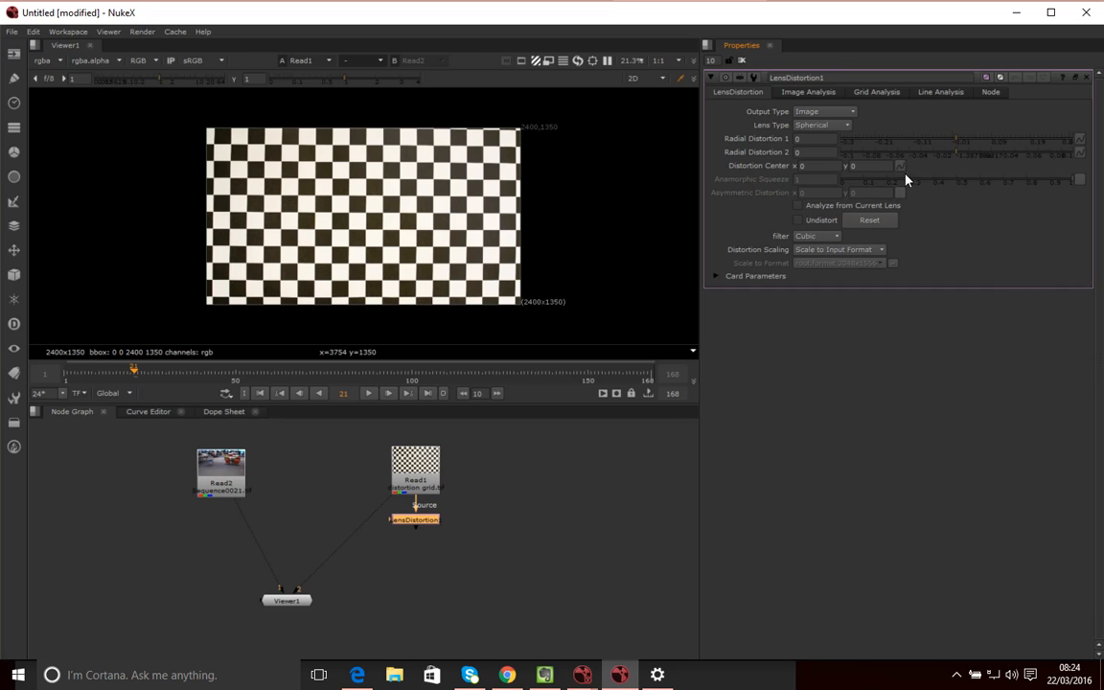
left_click(805, 92)
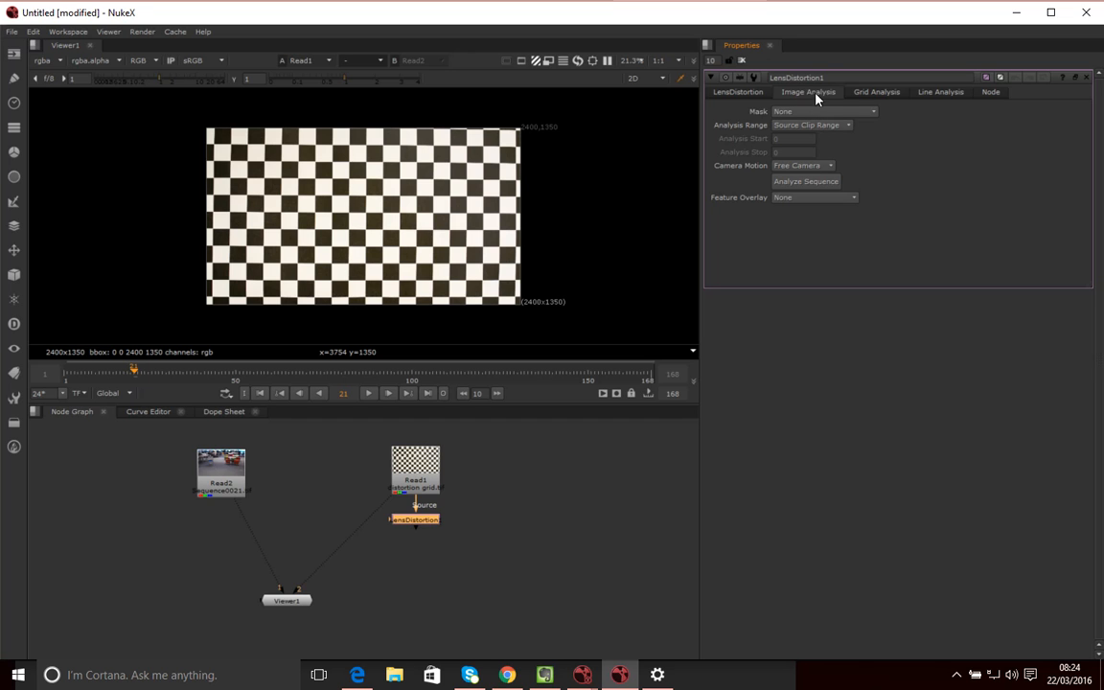
Go through LensDistortion's Grid Analysis and Line Analysis tabs, ending on the main LensDistortion settings
left_click(878, 93)
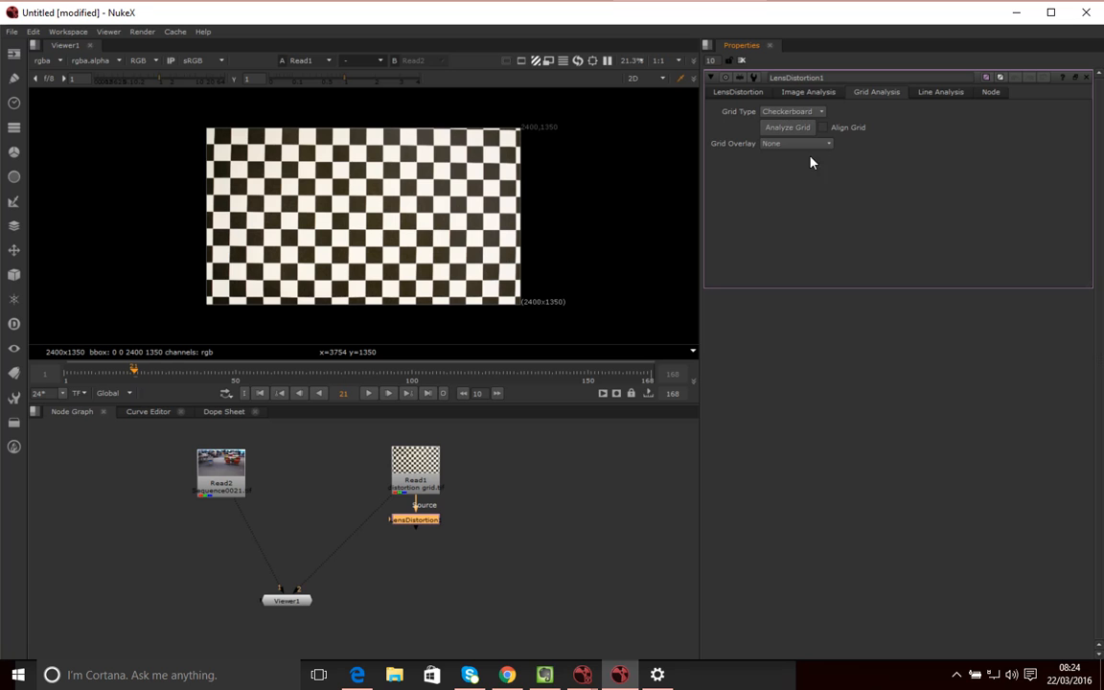
left_click(943, 93)
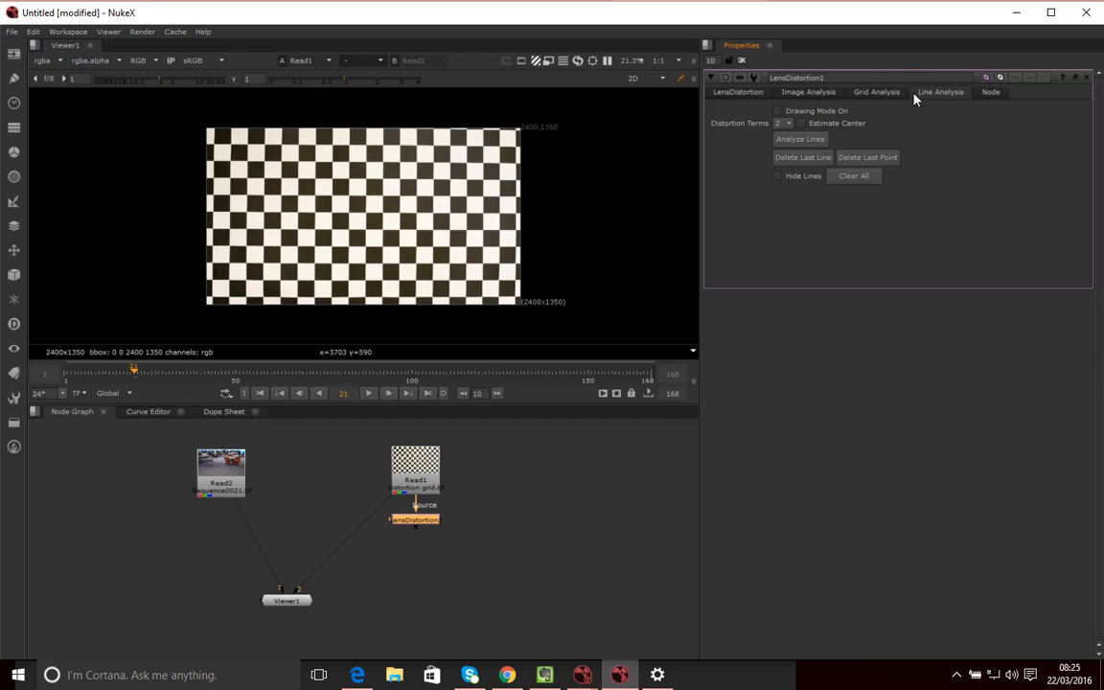
left_click(874, 97)
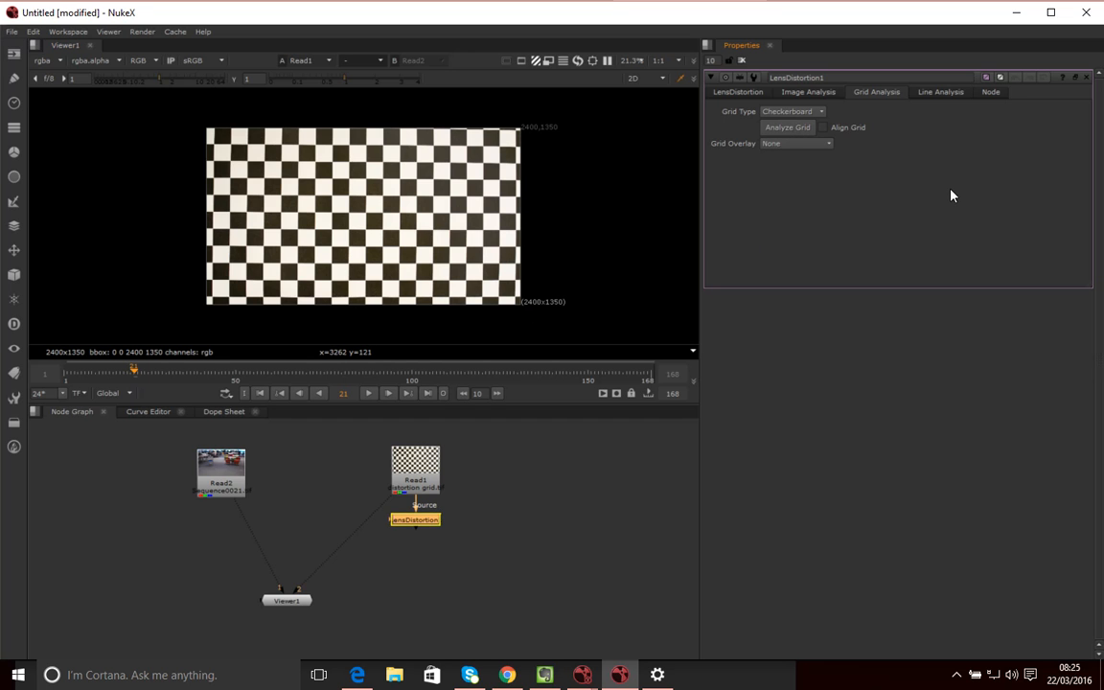
left_click(757, 95)
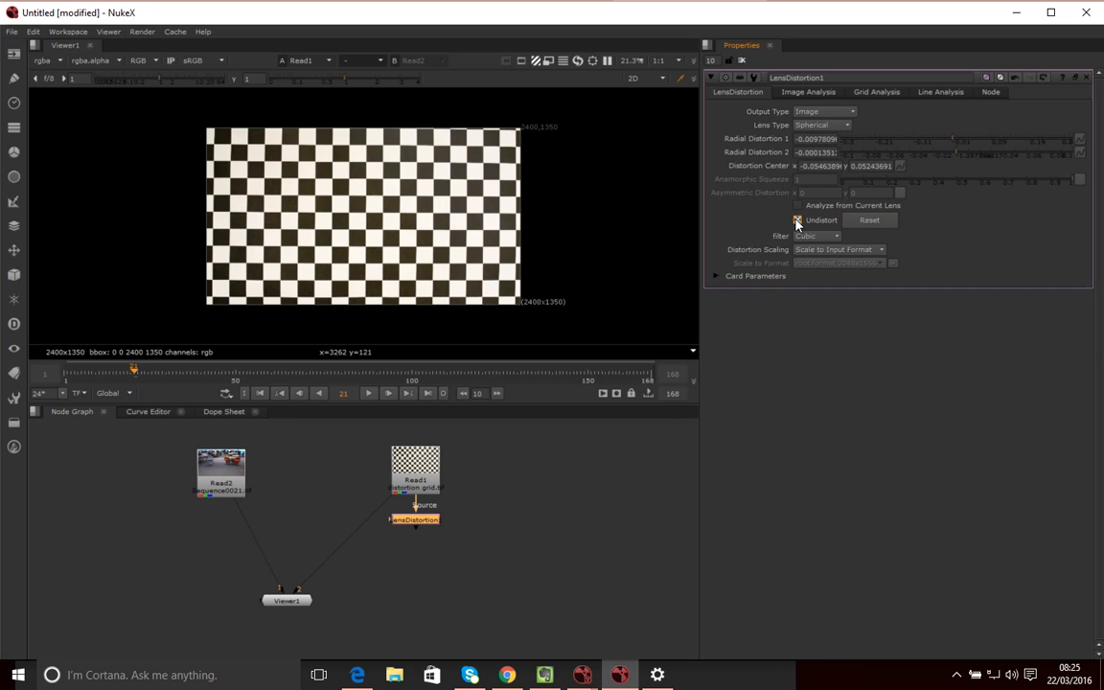
Connect the LensDistortion output to viewer input 3 and display its result
left_click(435, 492)
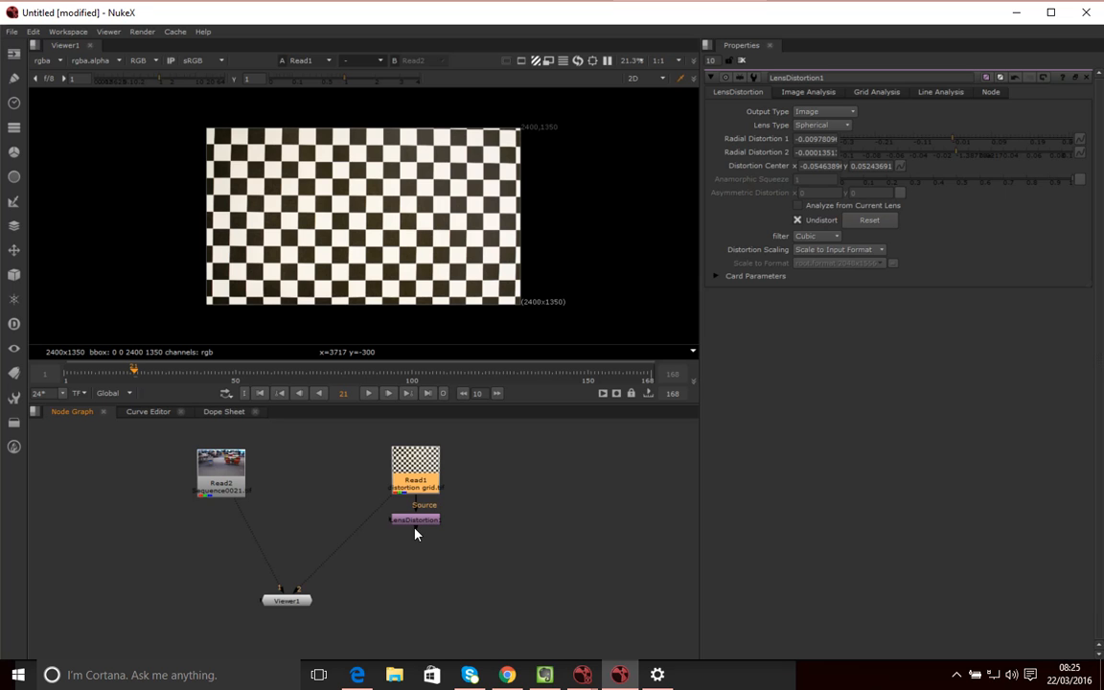
left_click_drag(415, 534, 299, 594)
mouse_move(422, 525)
left_mouse_down()
mouse_move(441, 532)
mouse_move(419, 533)
left_mouse_up()
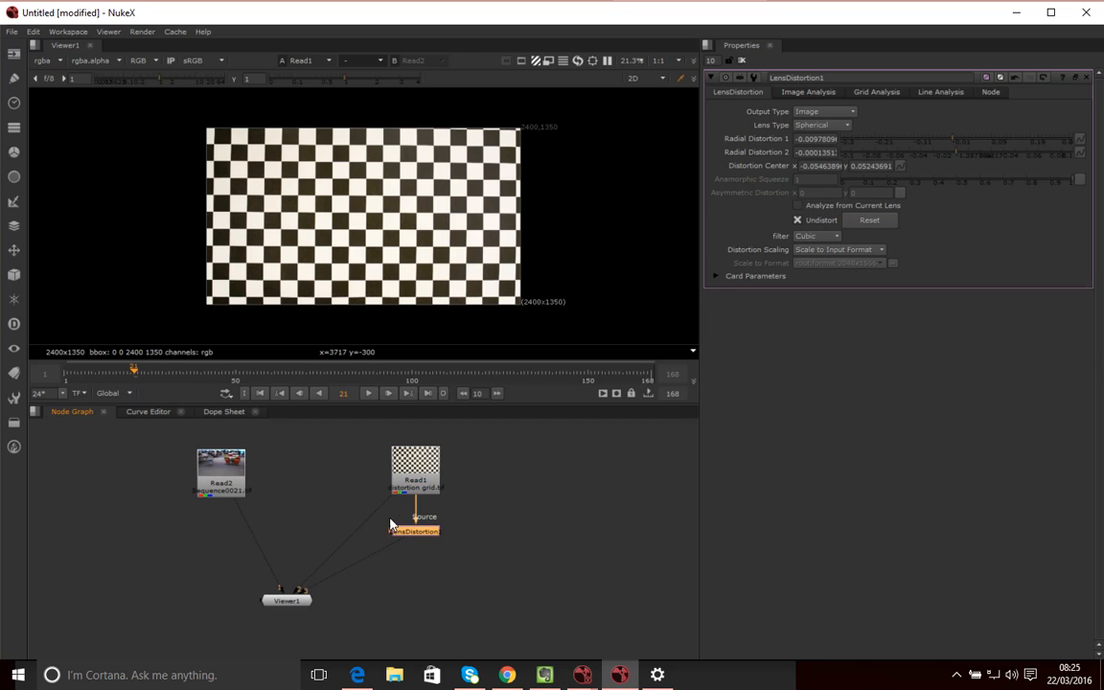
left_click(435, 487)
key("2")
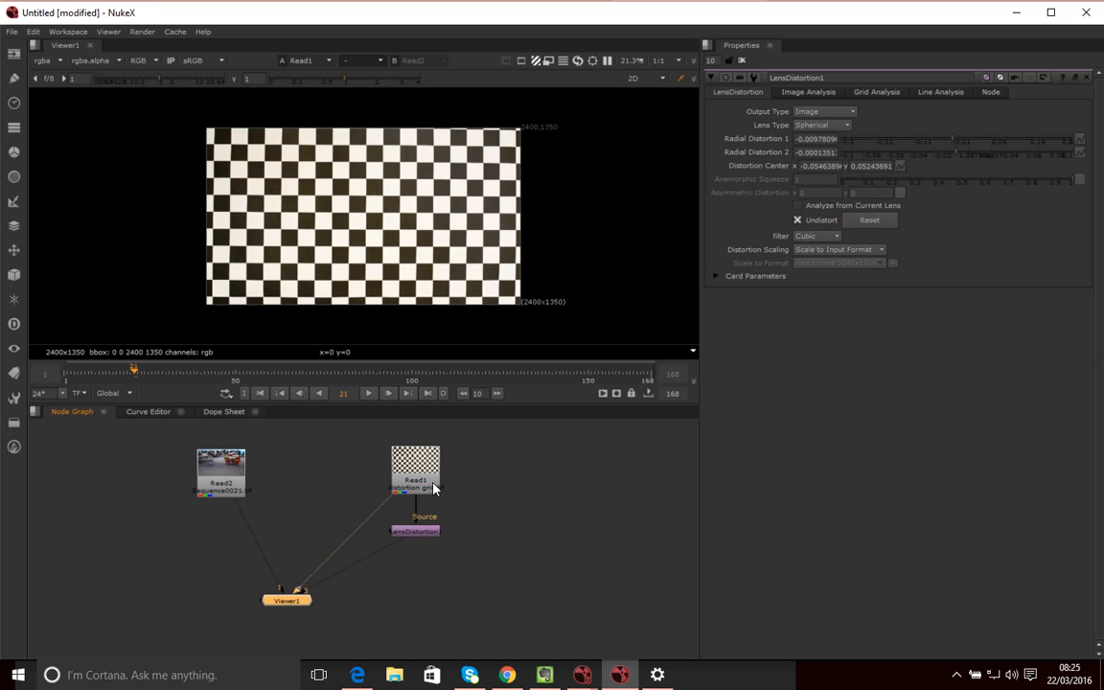
key("3")
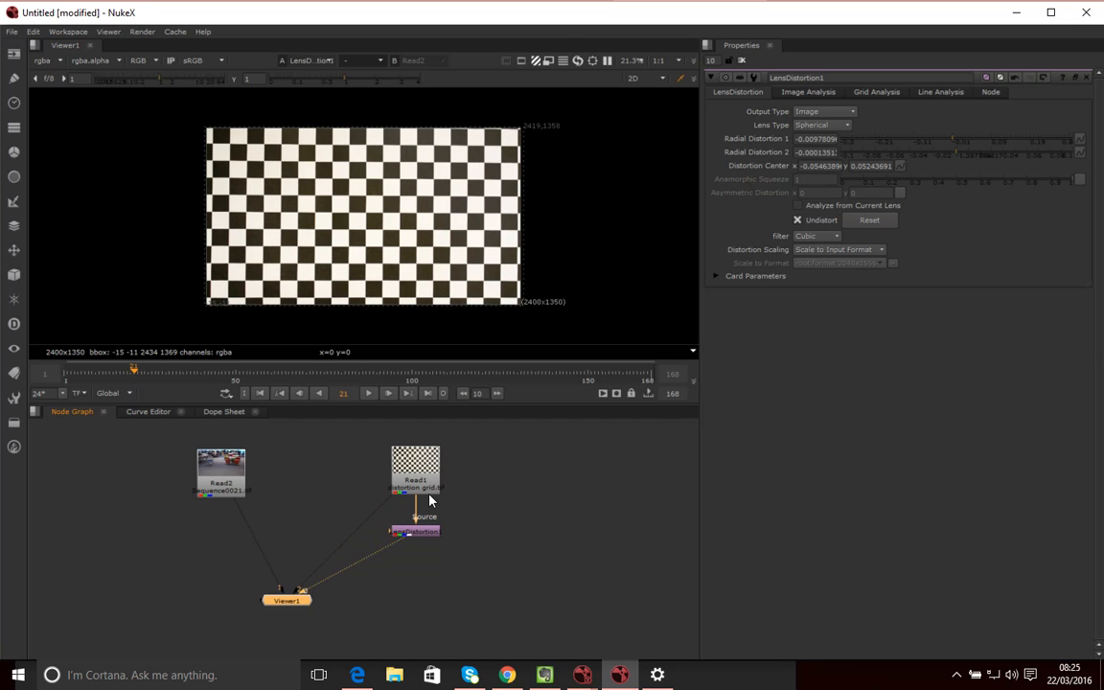
Toggle between the original and undistorted grid, then tuck LensDistortion1 just beneath Read1
key("2")
key("3")
key("2")
key("3")
key("2")
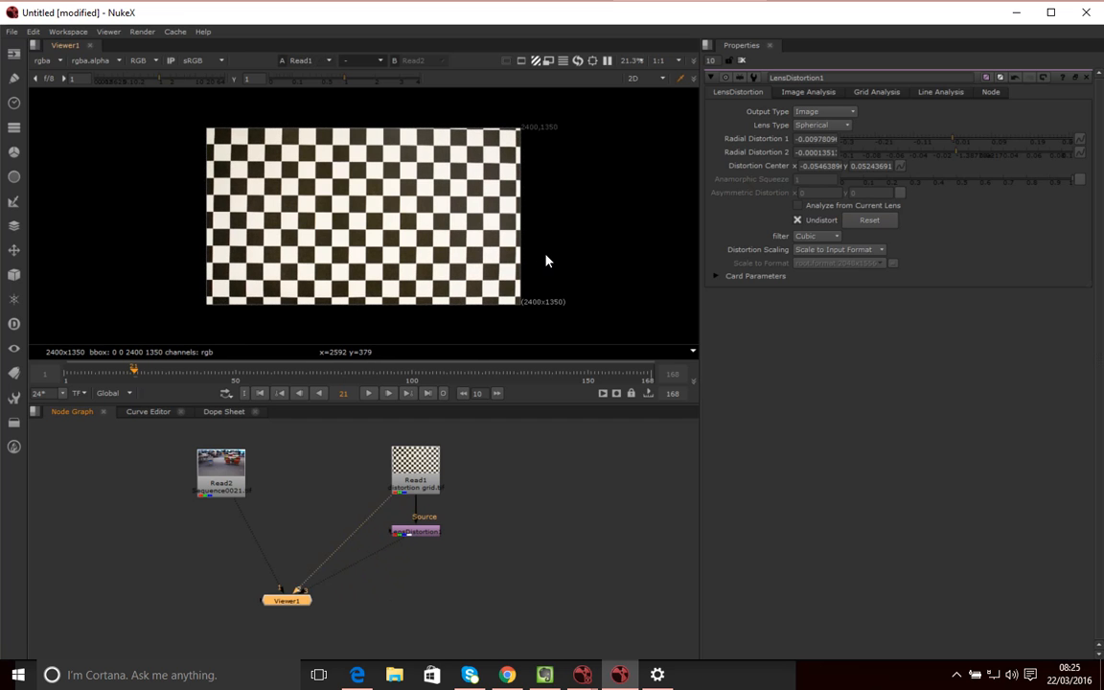
key("3")
key("2")
key("1")
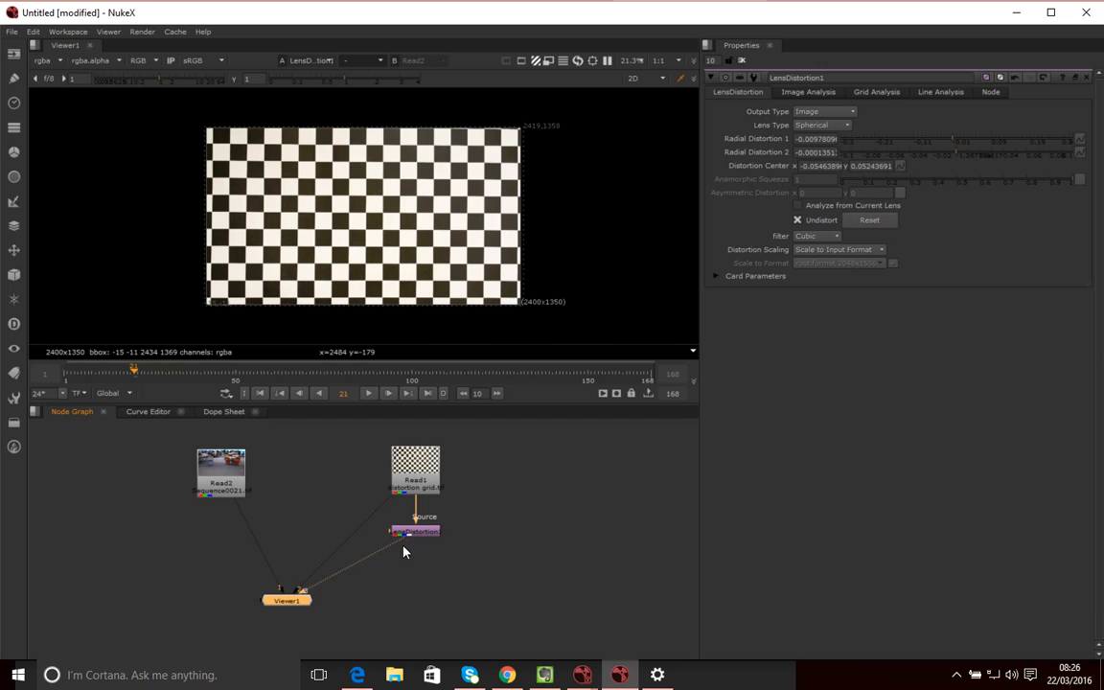
left_click_drag(427, 532, 425, 519)
left_click(417, 568)
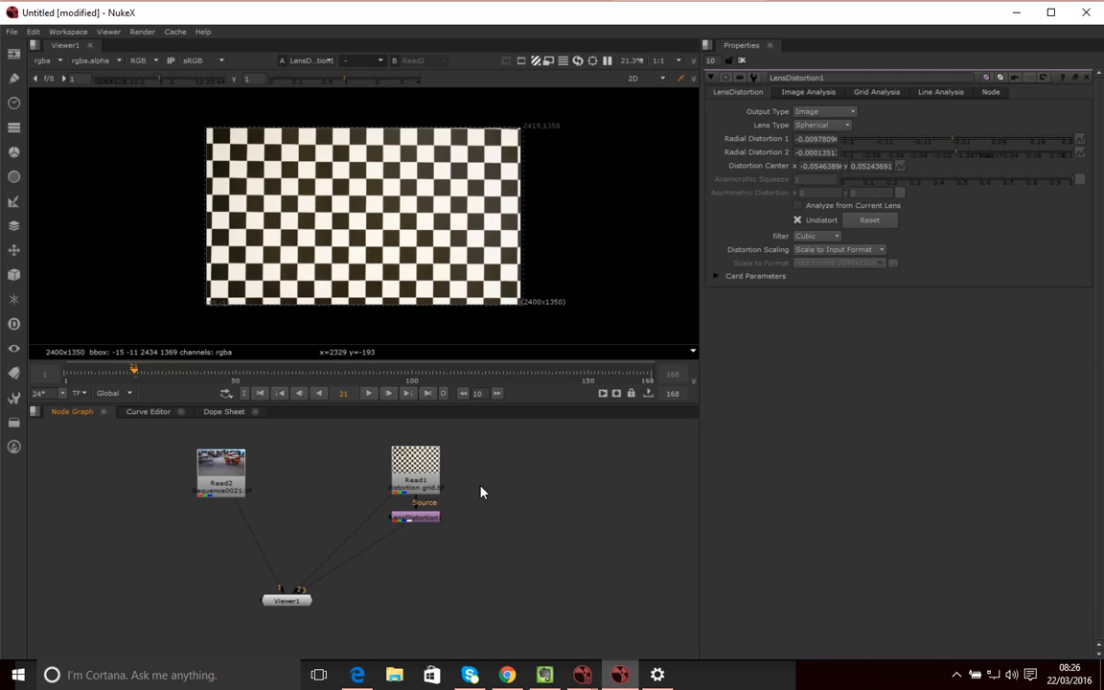
left_click(798, 220)
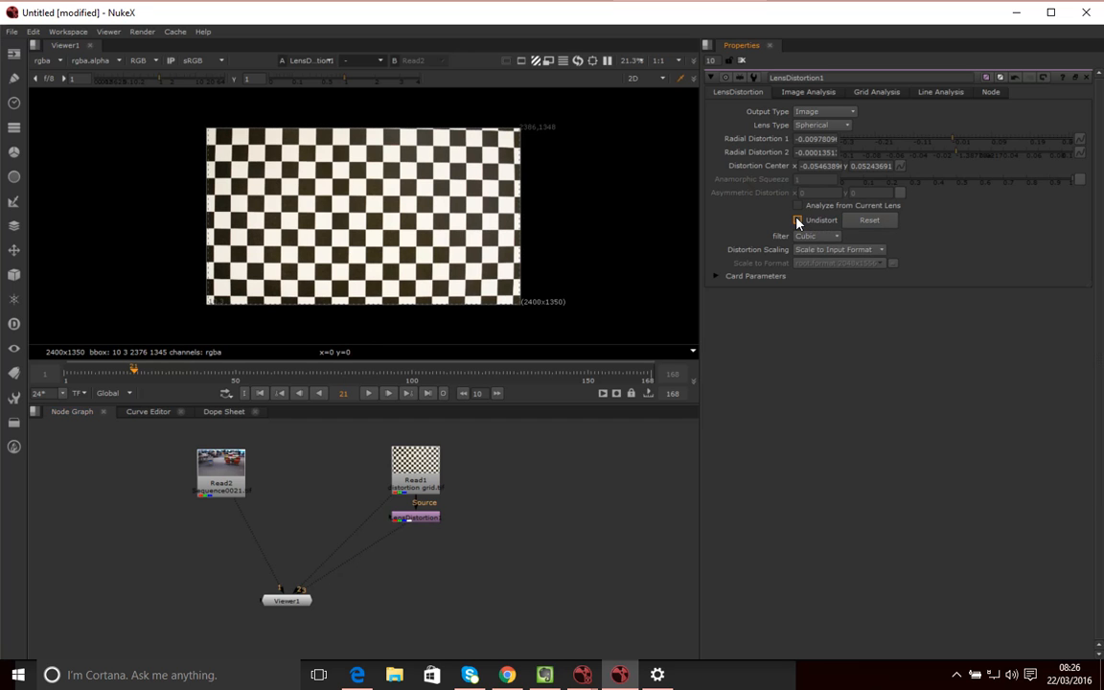
left_click(798, 220)
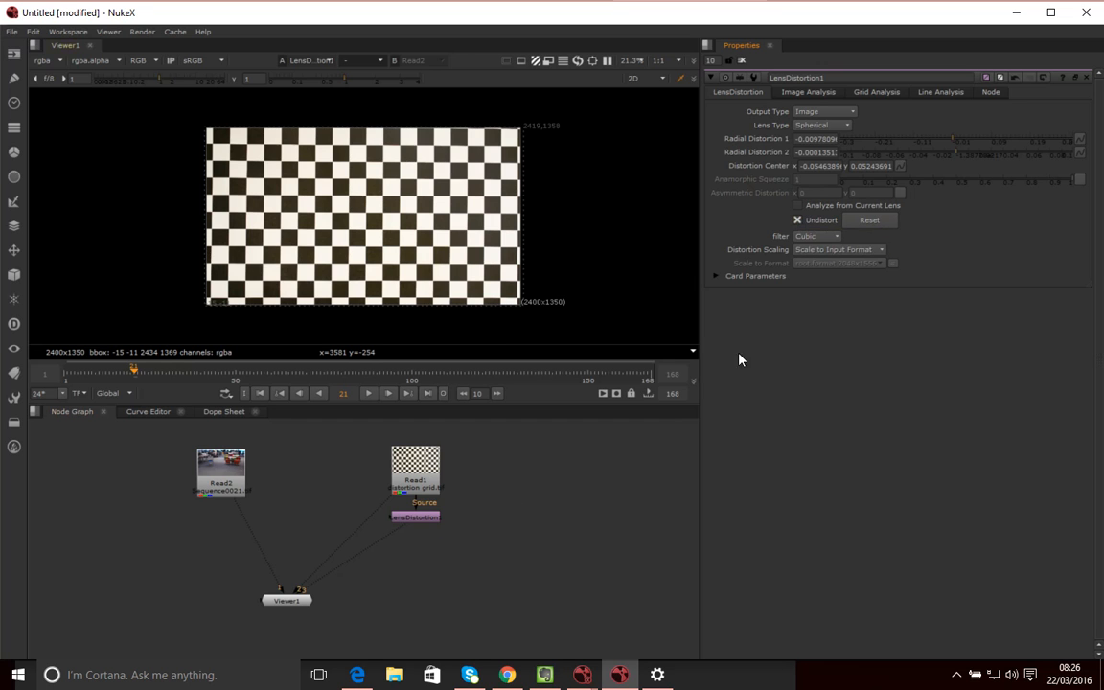
left_click(798, 220)
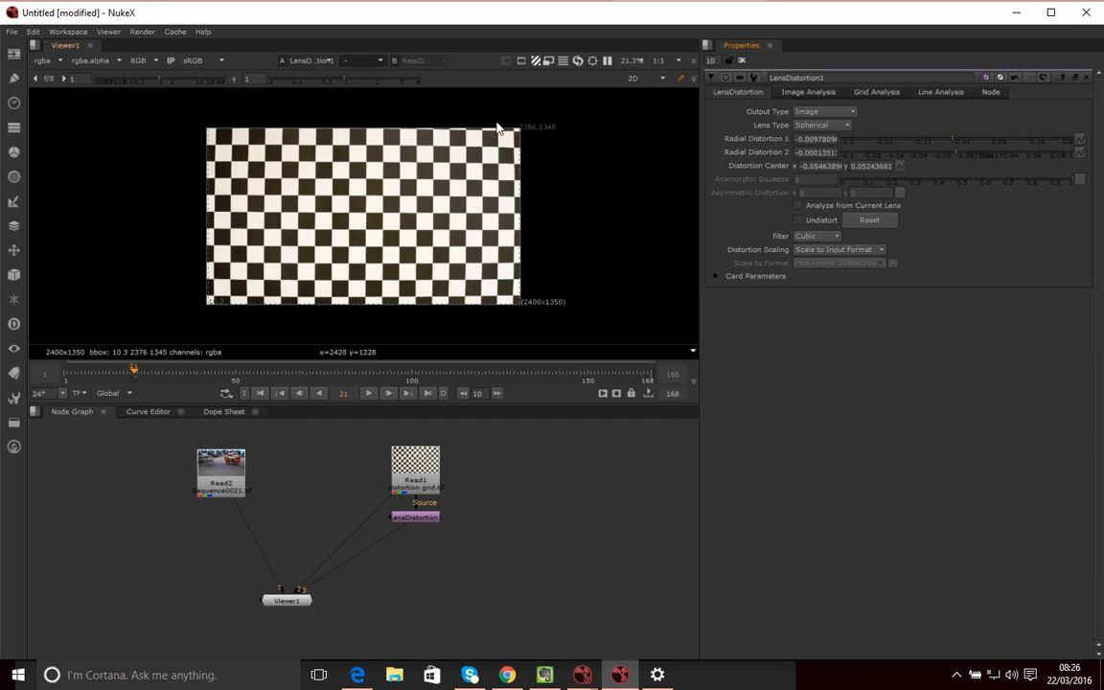
left_click(799, 221)
Paste a copy of LensDistortion1 beneath it and turn its Undistort off
left_click(433, 517)
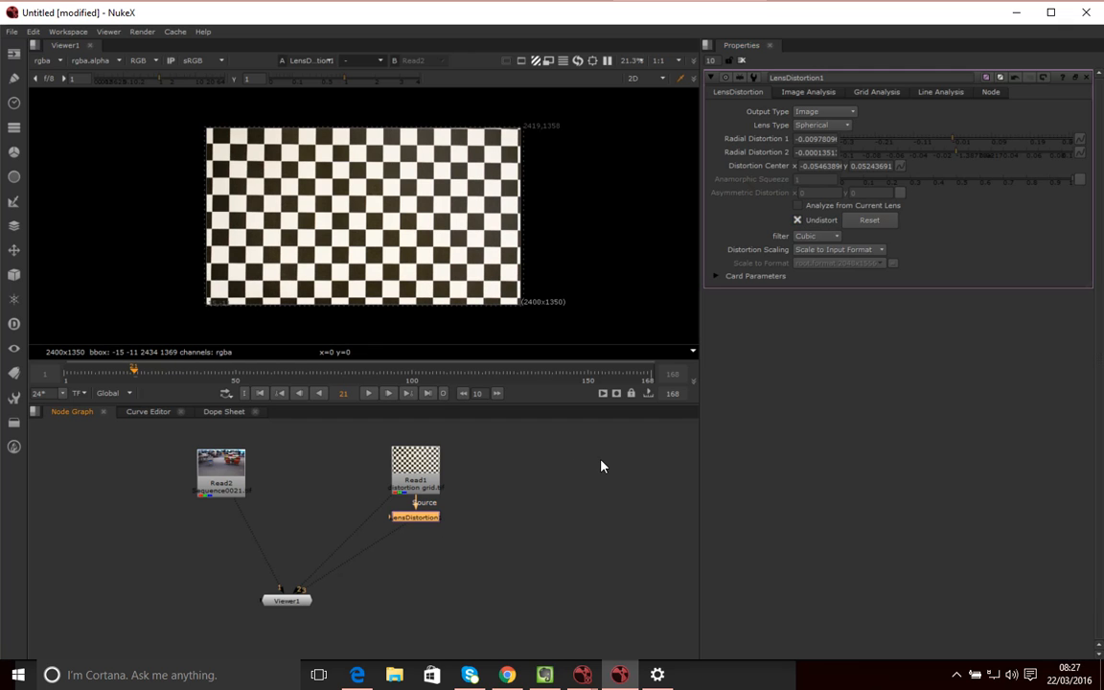
key("ctrl+v")
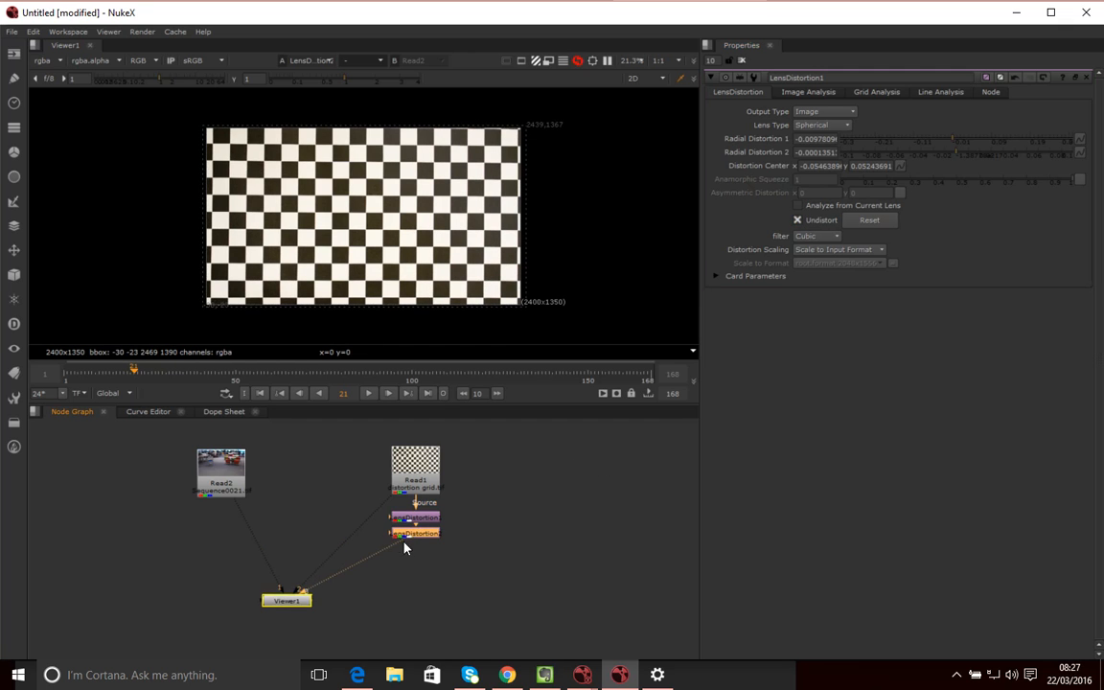
mouse_move(417, 537)
left_mouse_down()
mouse_move(413, 563)
mouse_move(418, 548)
left_mouse_up()
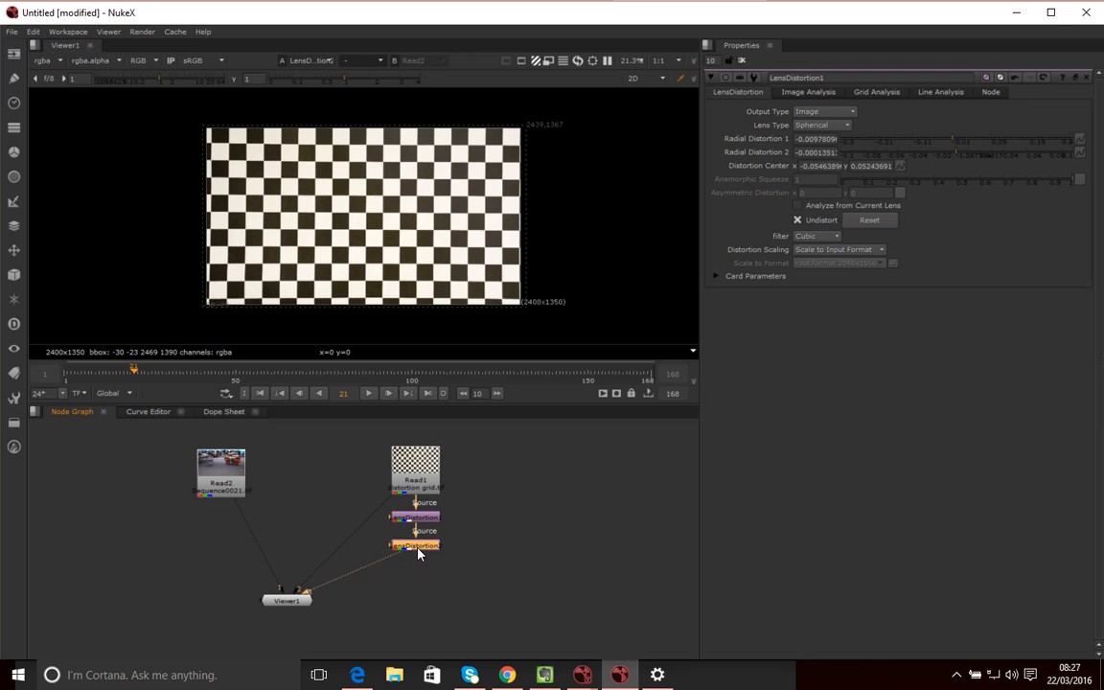
left_click(799, 221)
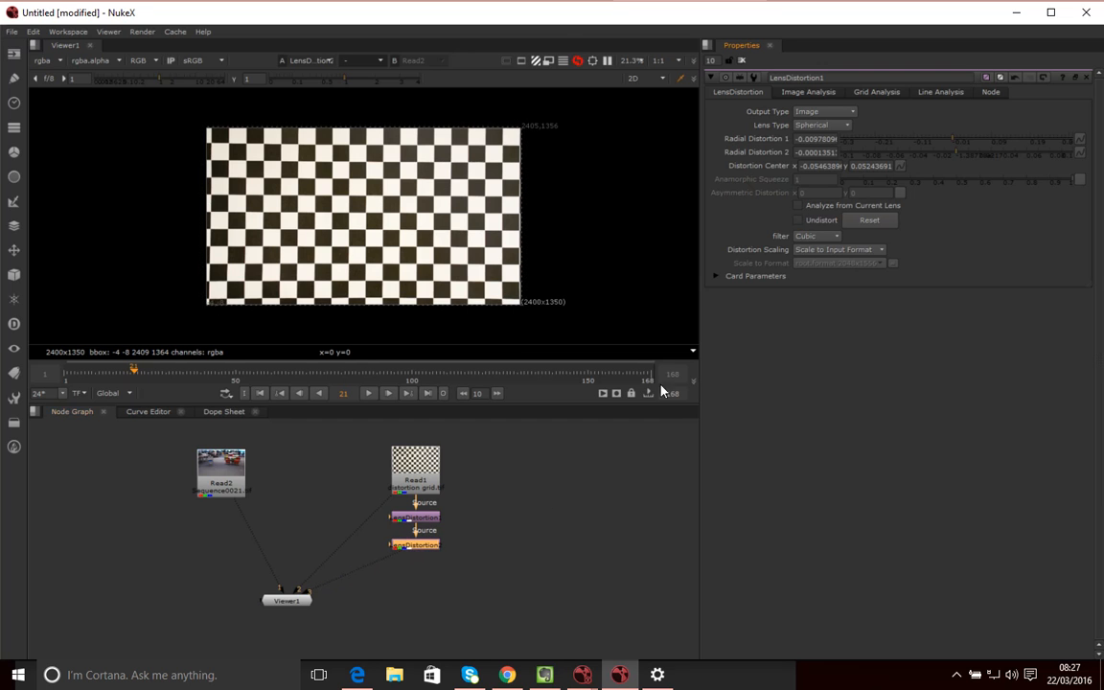
left_click(514, 557)
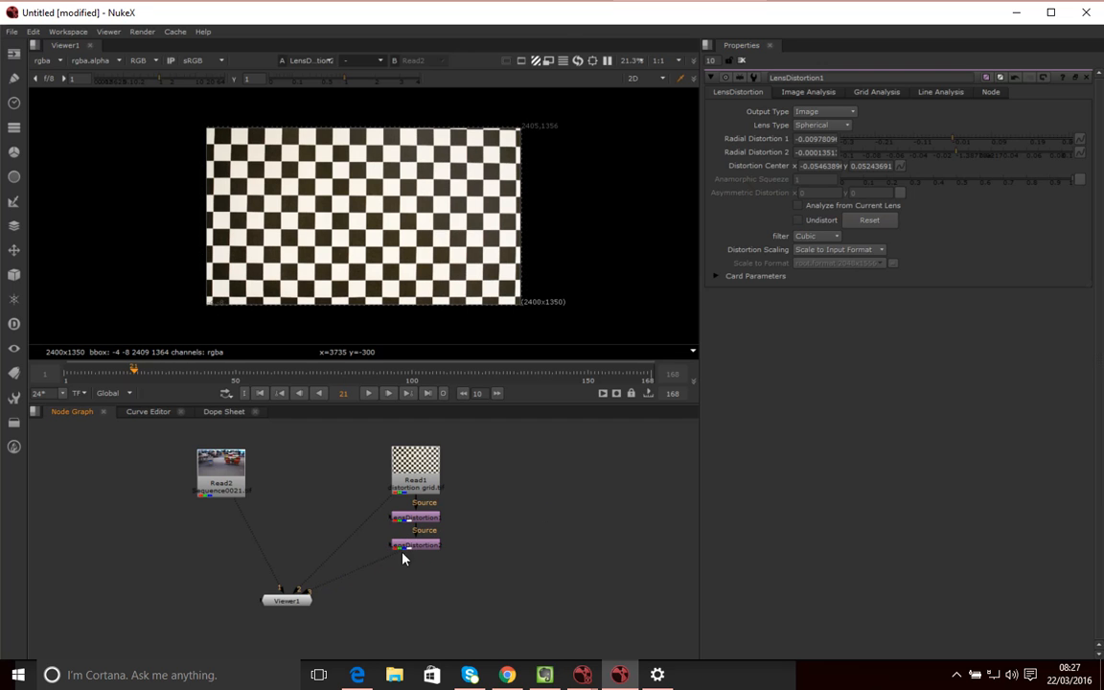
View Read1 and LensDistortion1, then connect the second LensDistortion node to viewer input 4
left_click(432, 485)
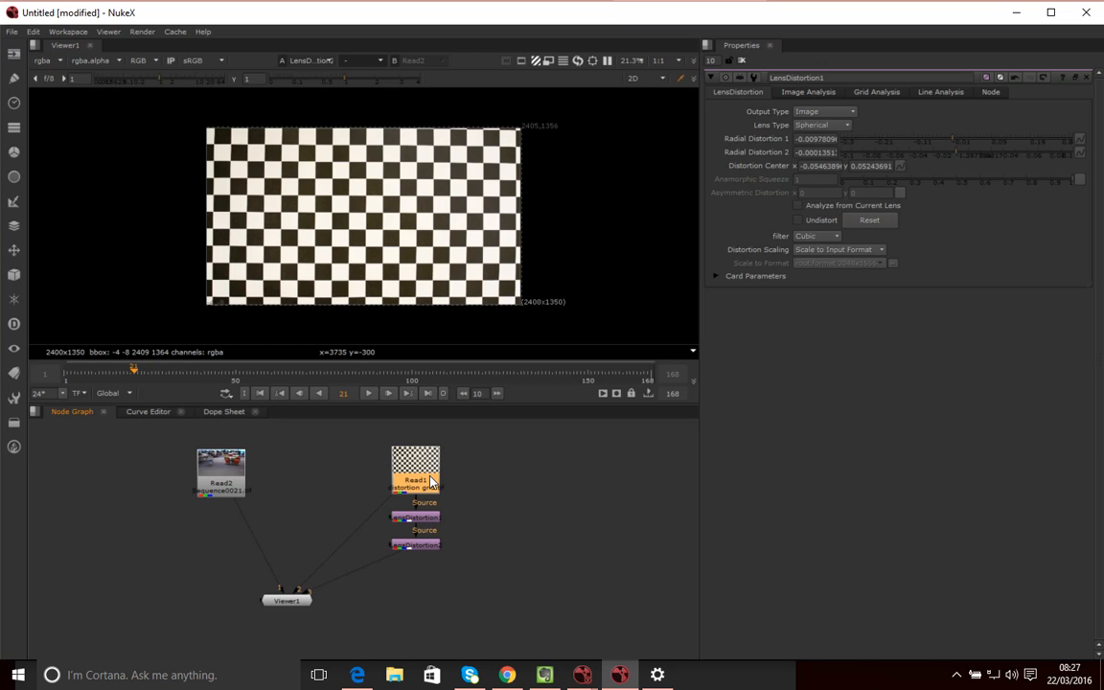
key("1")
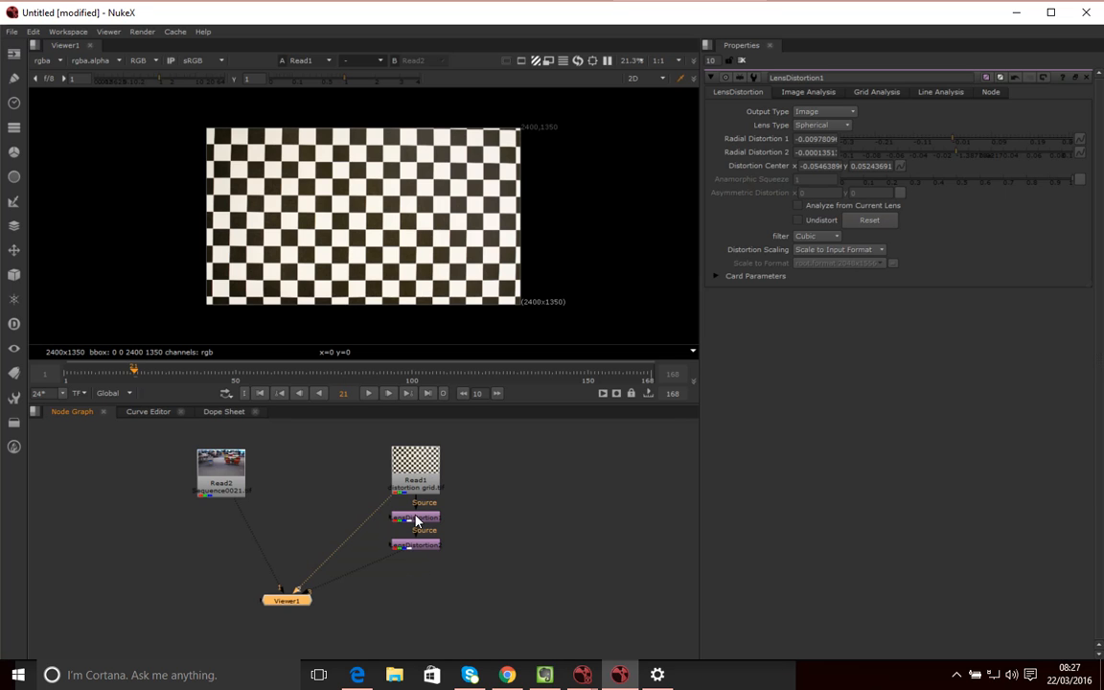
left_click(416, 519)
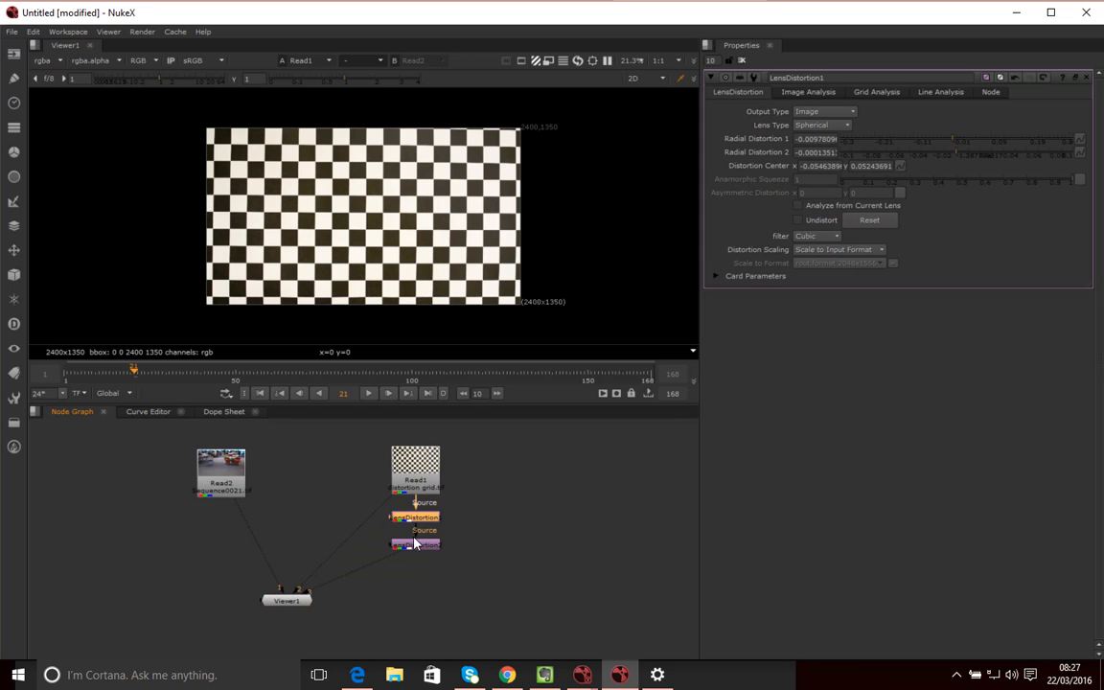
key("2")
left_click(427, 548)
key("4")
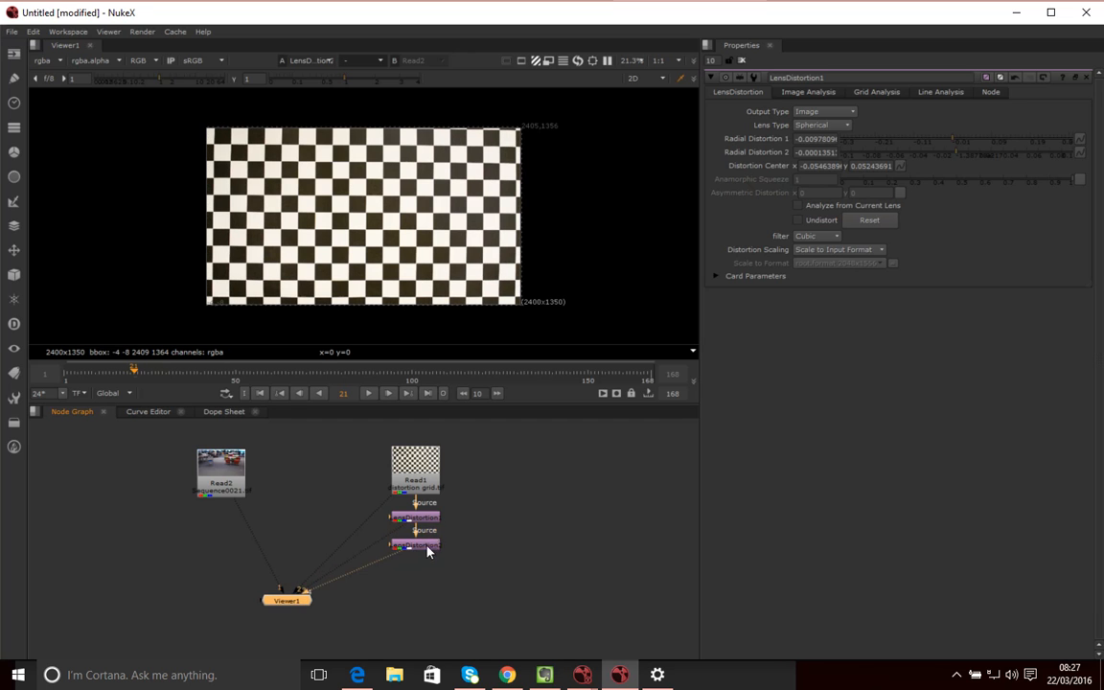
Compare the original and undistorted grids, then select the lower LensDistortion copy
left_click(470, 476)
key("2")
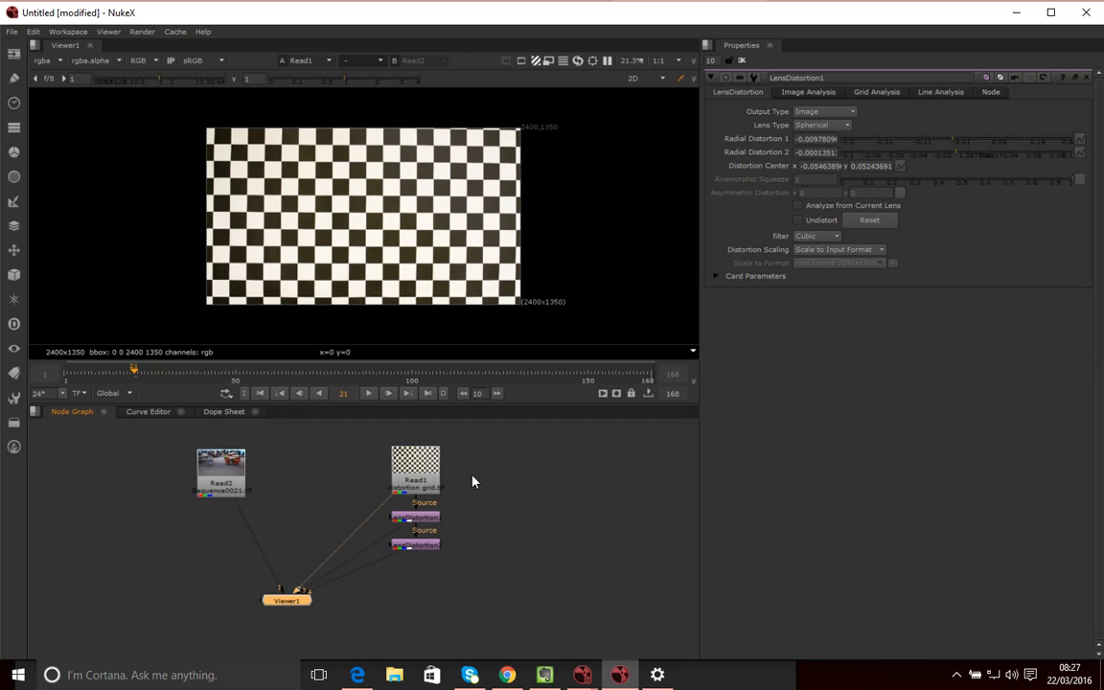
key("3")
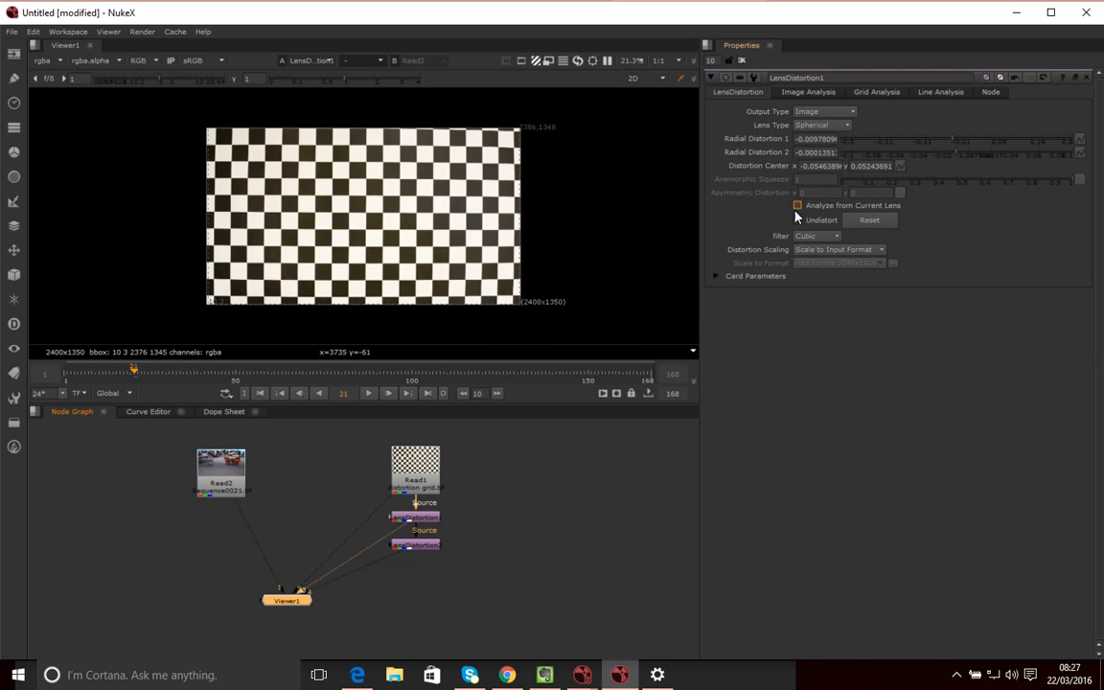
left_click(432, 517)
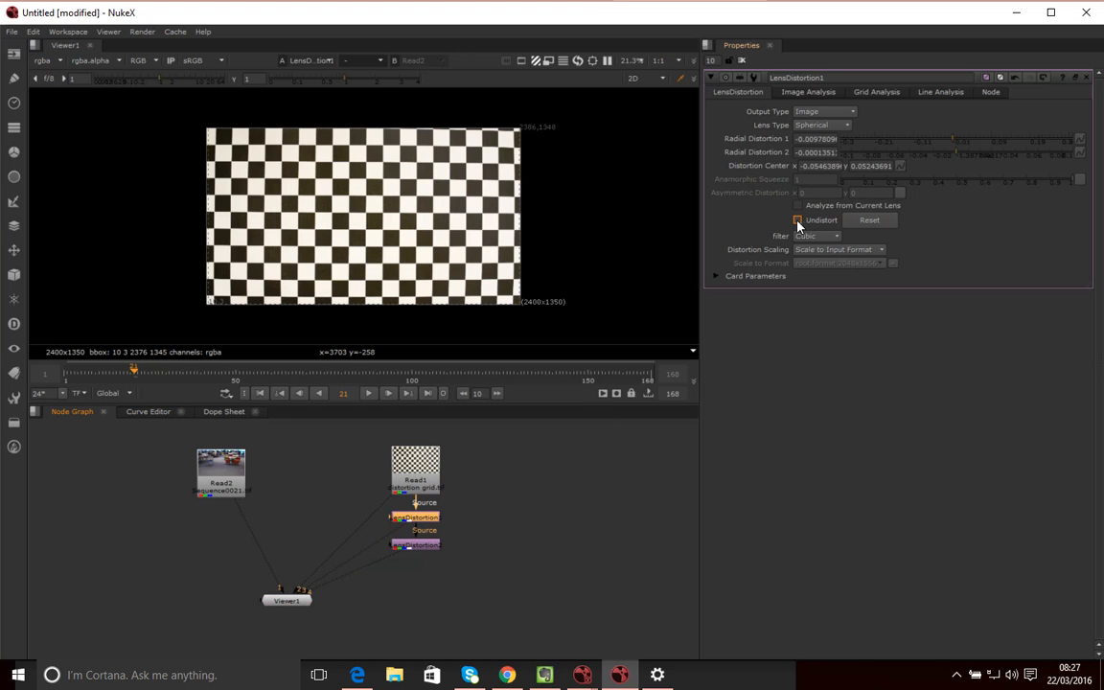
left_click(516, 532)
left_click_drag(485, 562, 372, 537)
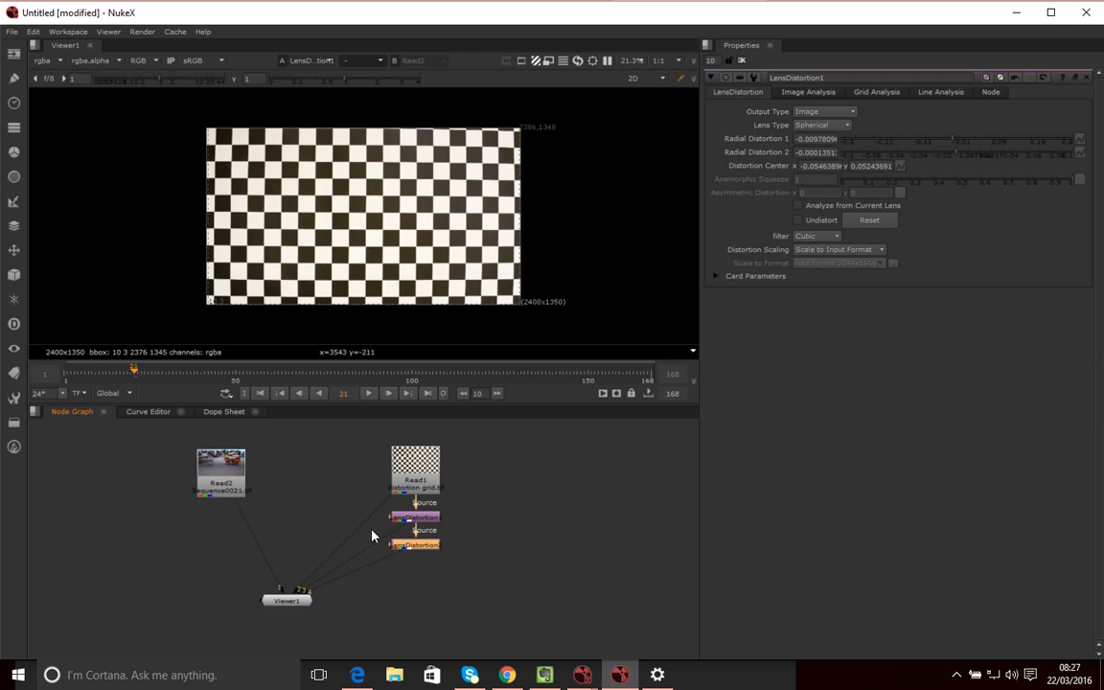
Delete the lower copy and leave Undistort switched on for LensDistortion1
key("Delete")
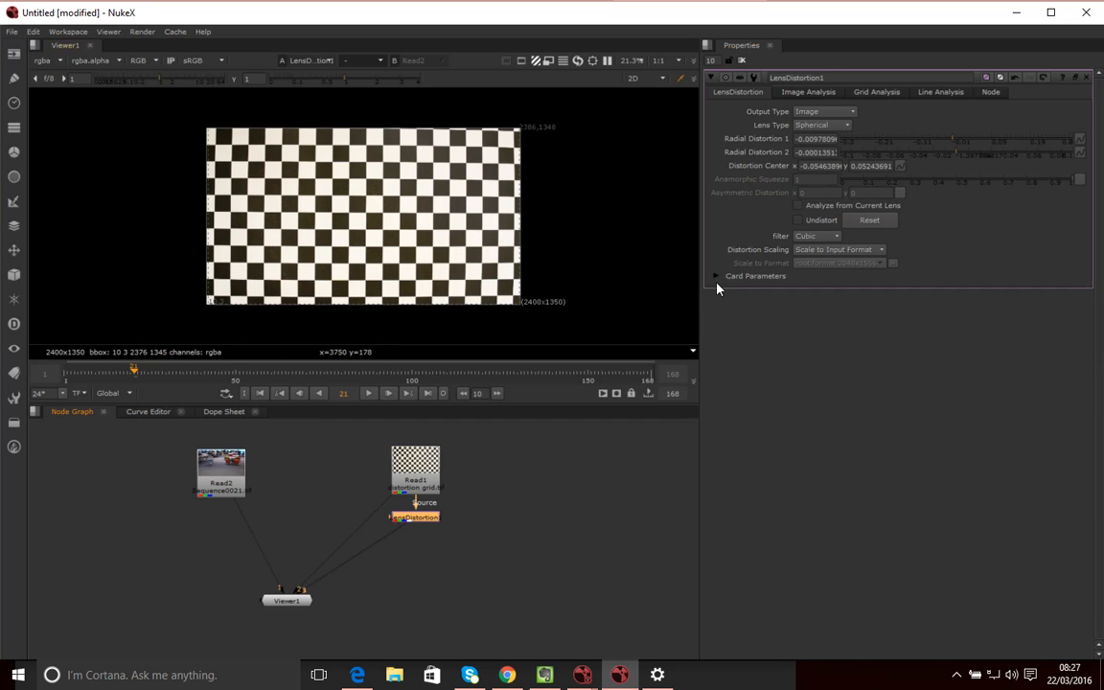
left_click(798, 219)
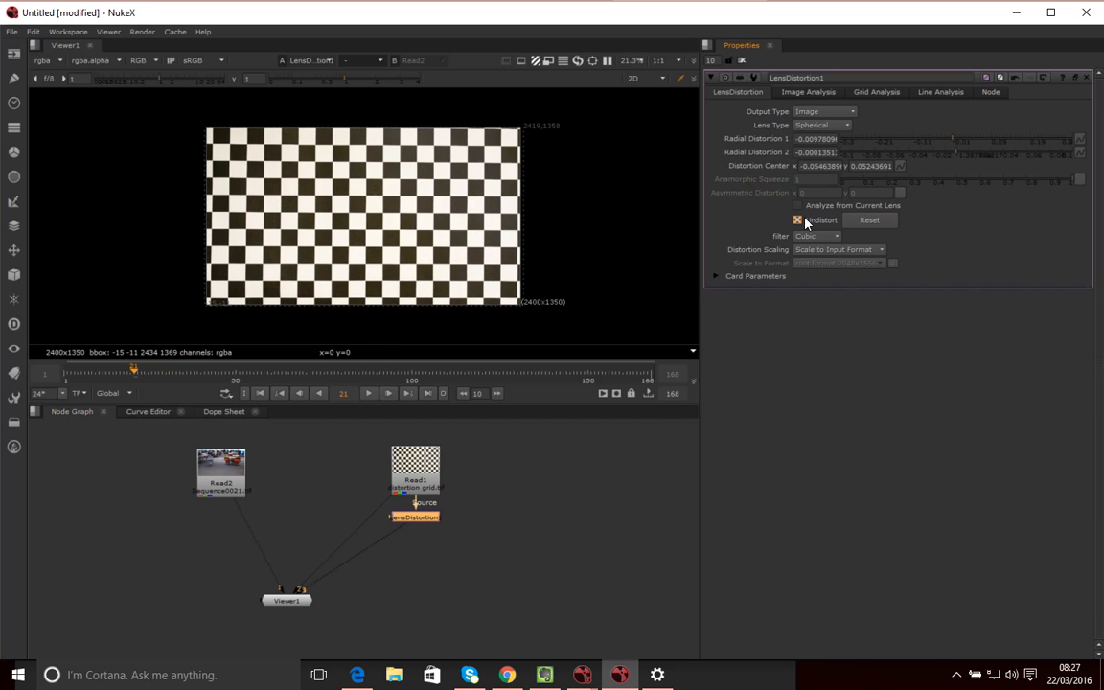
left_click(798, 220)
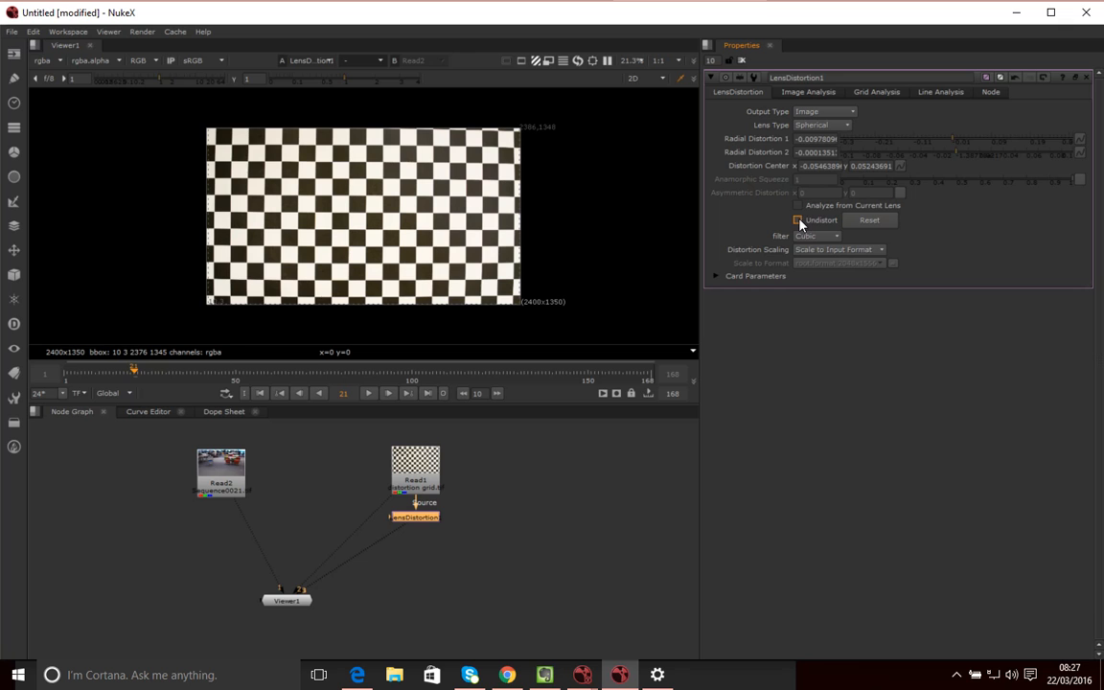
left_click(797, 219)
Paste a new LensDistortion2 below LensDistortion1 and open its properties
left_click(431, 518)
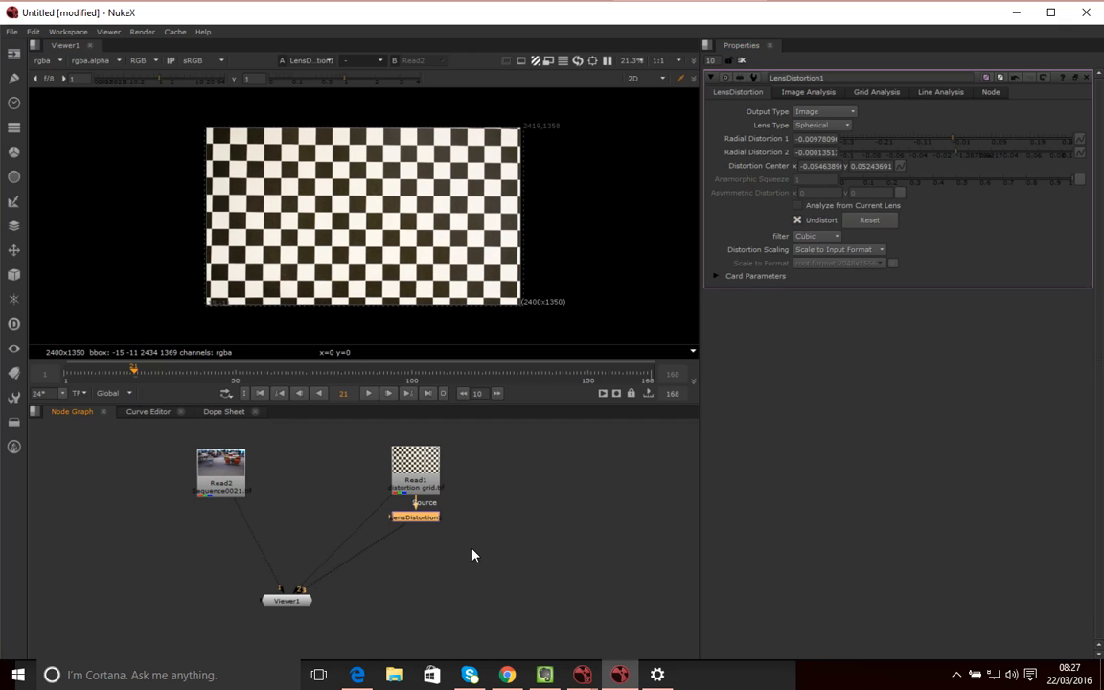
key("ctrl+v")
mouse_move(437, 532)
left_mouse_down()
mouse_move(438, 560)
mouse_move(435, 549)
left_mouse_up()
double_click(436, 552)
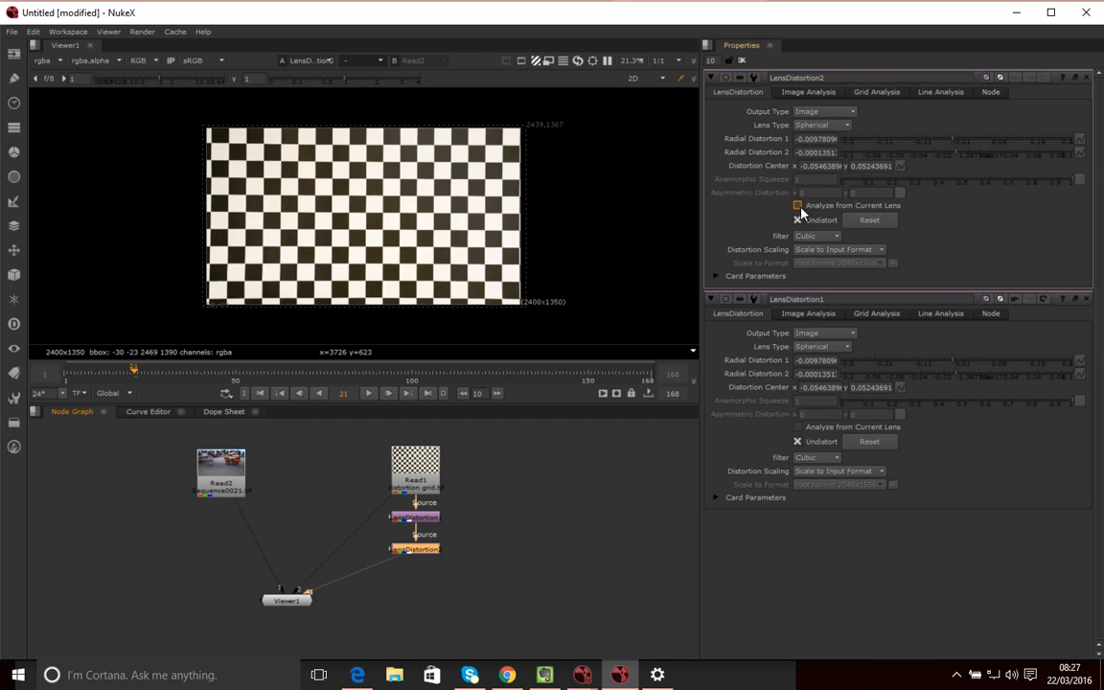
Rename LensDistortion2 to 'Distort'
double_click(796, 76)
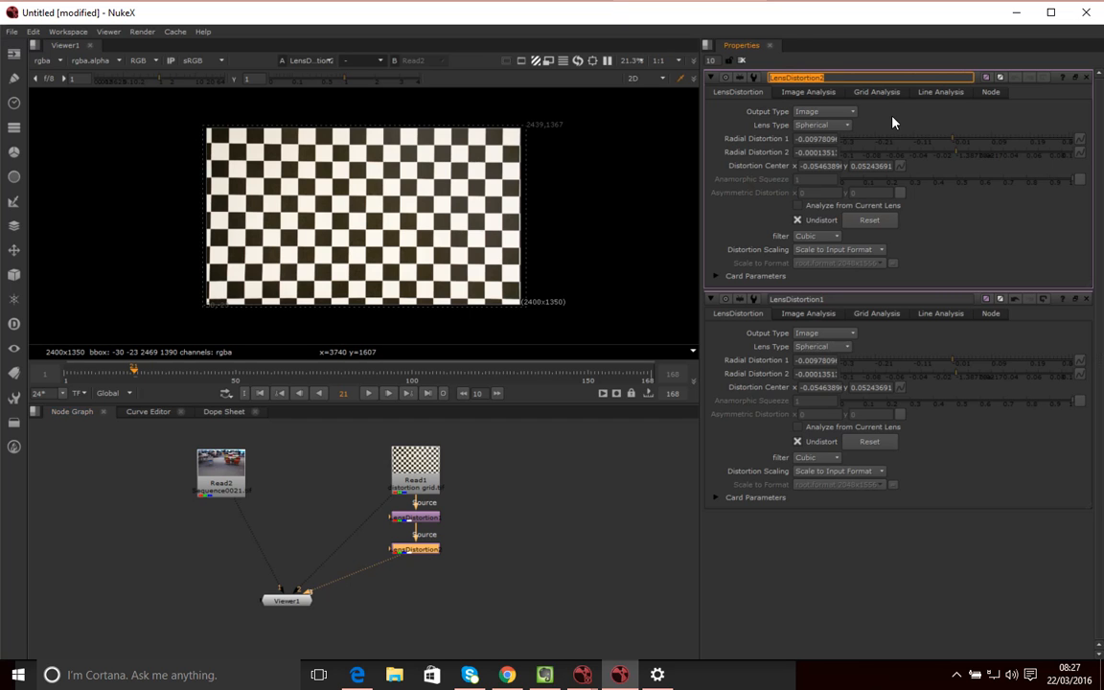
type("Distort")
left_click(527, 606)
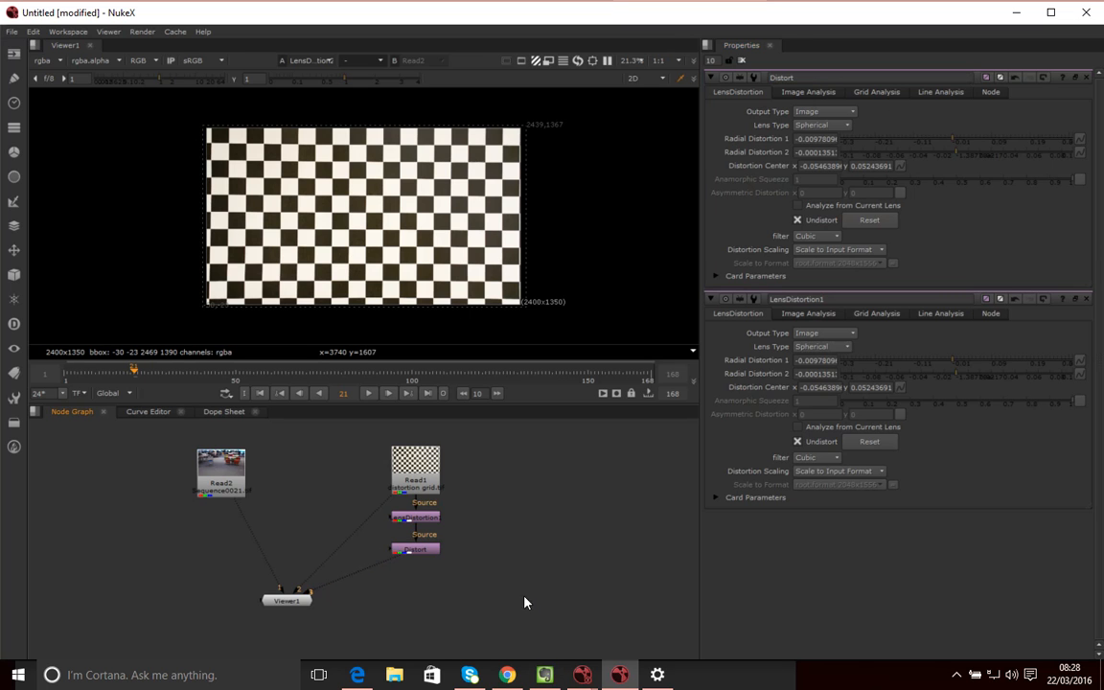
Rename LensDistortion1 to 'undistort'
double_click(422, 518)
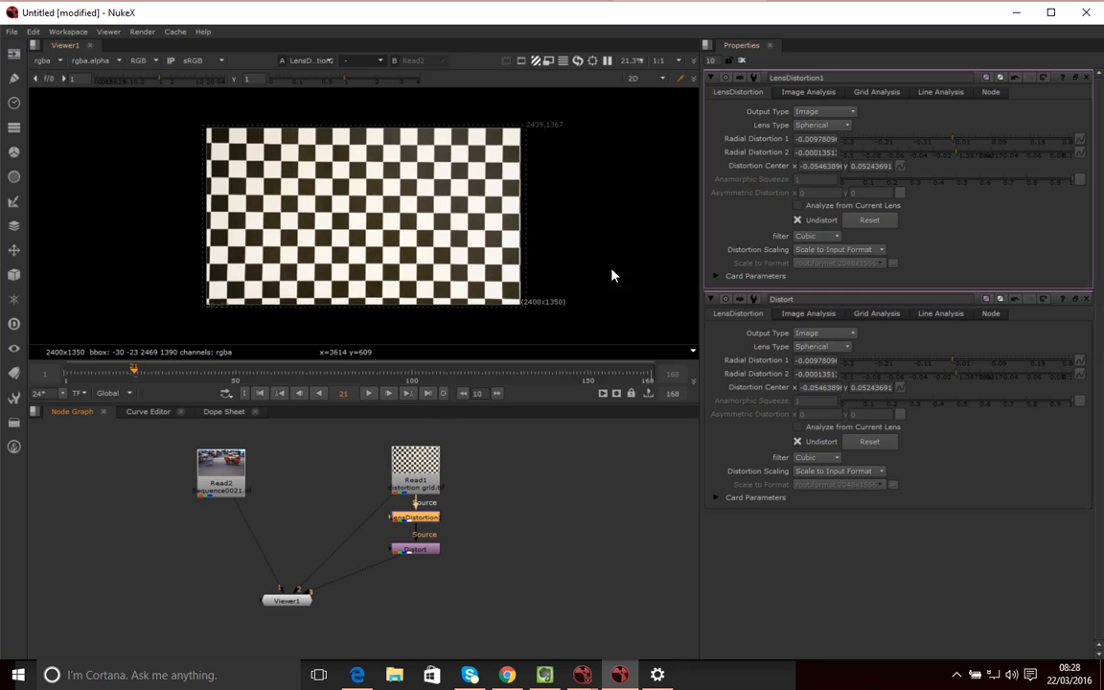
double_click(779, 77)
type("undistort")
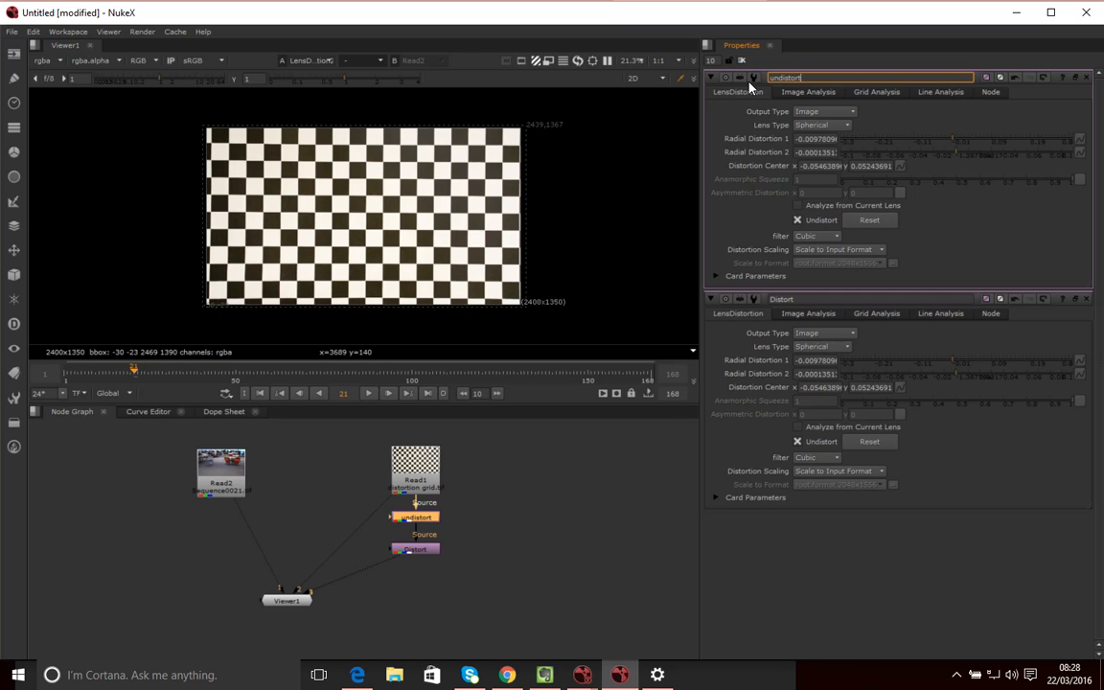
left_click(589, 475)
Shift Read1 and the undistort node slightly up, leaving undistort selected
left_click_drag(420, 479, 420, 463)
left_click_drag(420, 519, 420, 510)
left_click(416, 552)
left_click(416, 508)
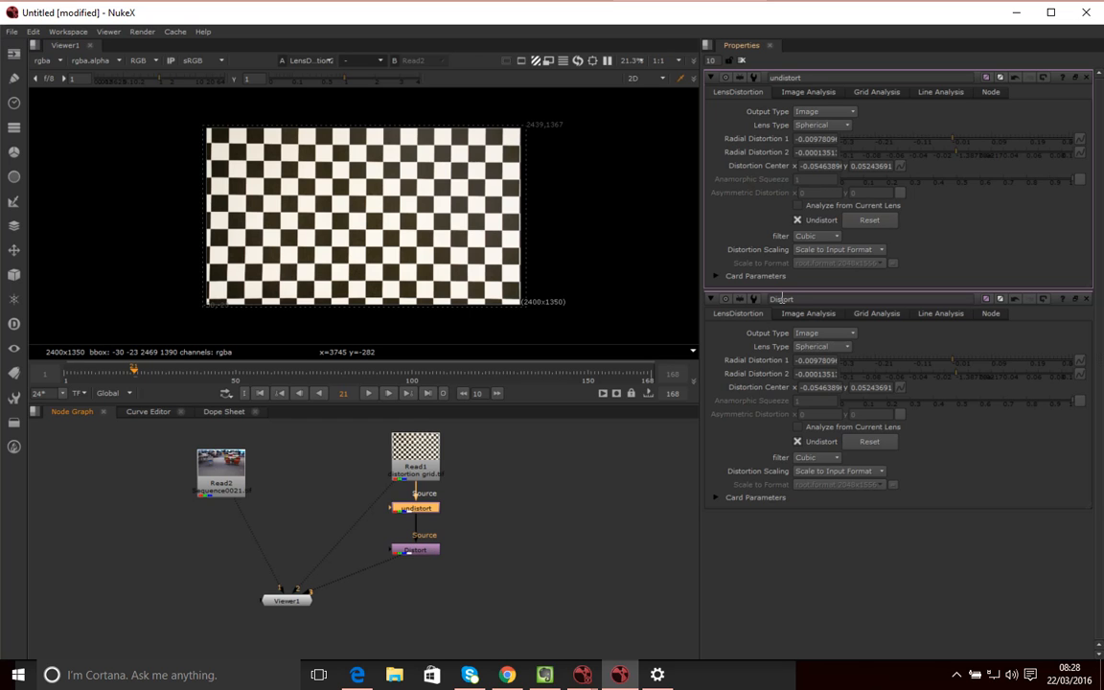
Turn Undistort off on Distort and wire Read1, undistort and Distort into the viewer
left_click(797, 442)
left_click(536, 521)
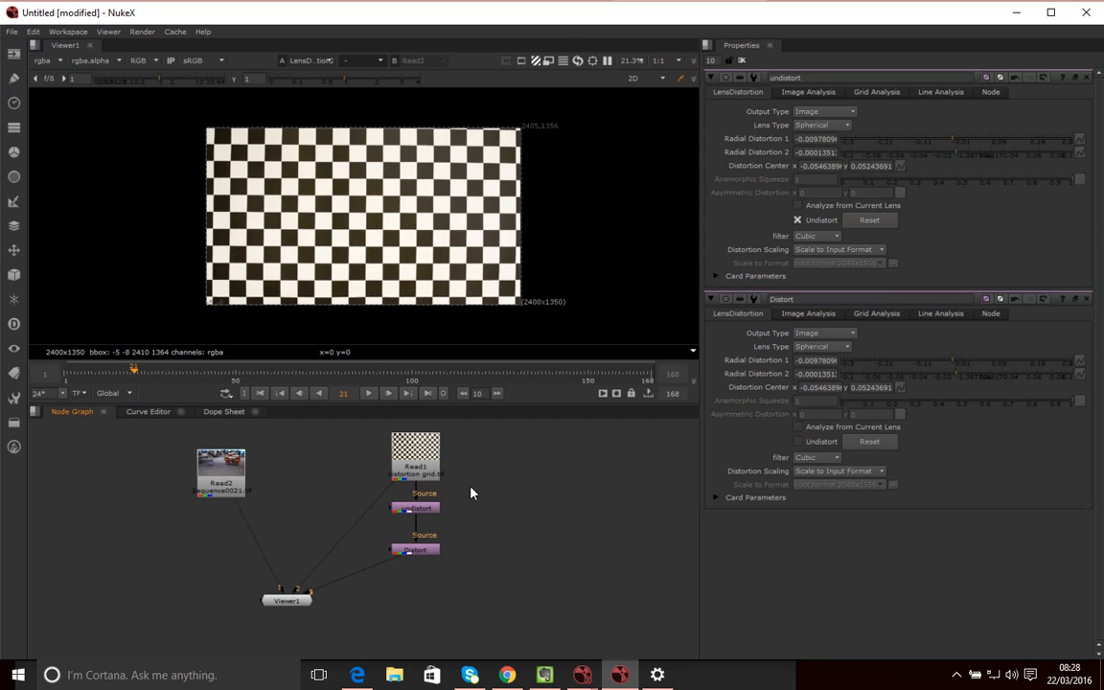
left_click(432, 506)
key("Up")
key("2")
left_click(428, 510)
key("3")
left_click(430, 550)
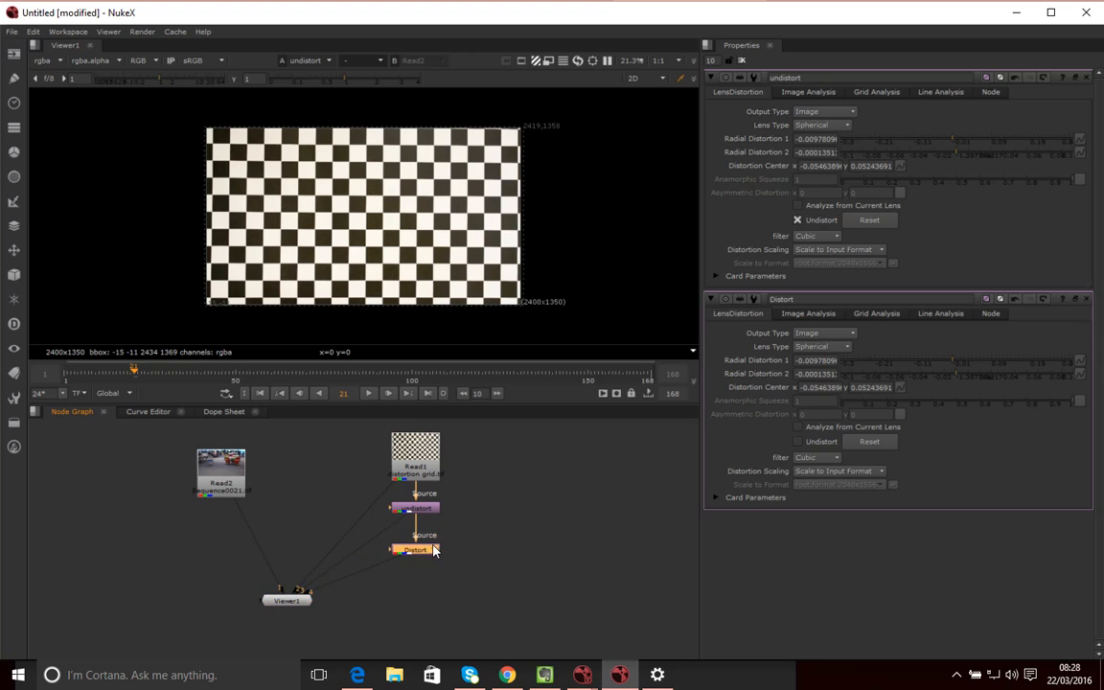
key("3")
Compare the original grid, undistort and Distort results in the viewer
left_click(428, 464)
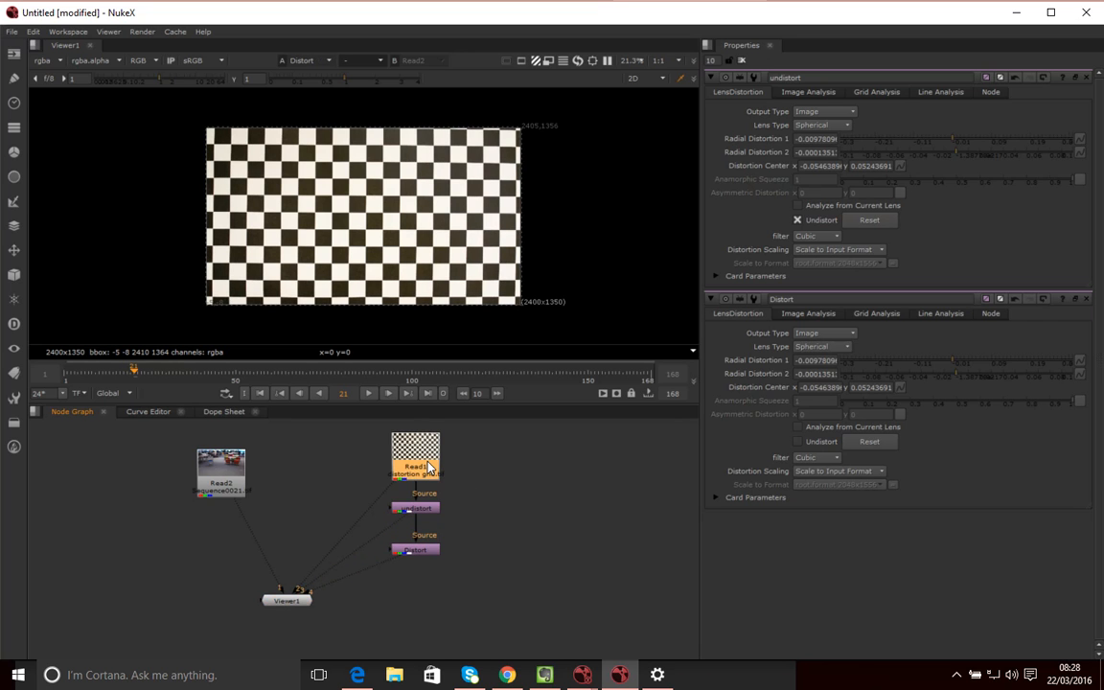
key("2")
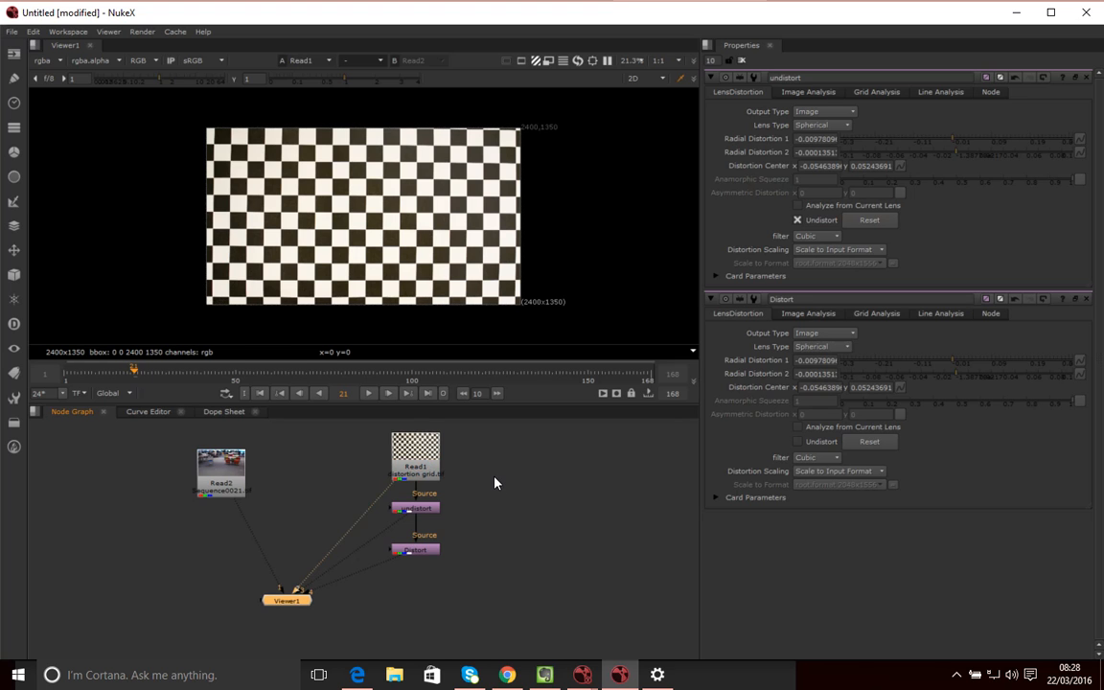
key("1")
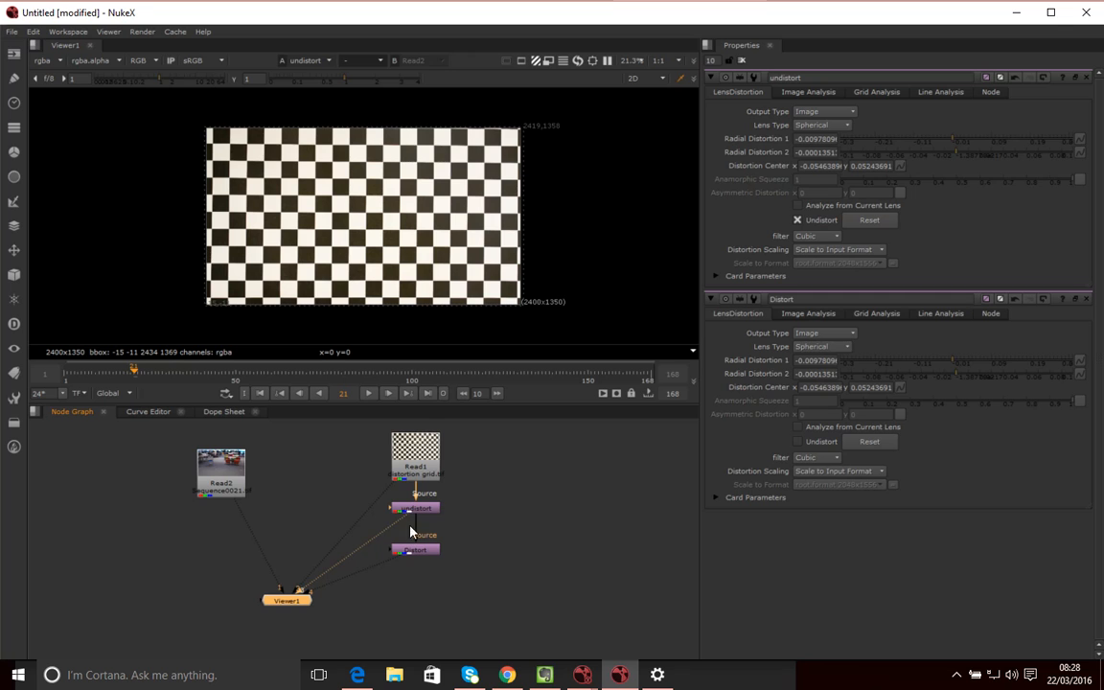
key("2")
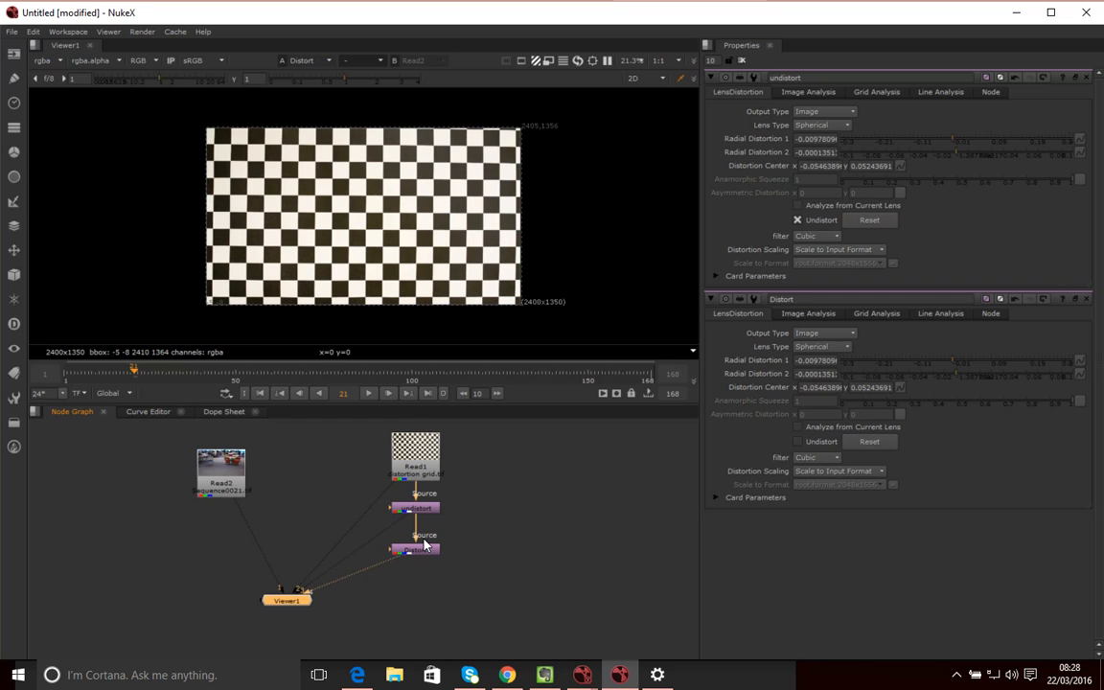
key("3")
key("4")
Move the Distort node around below undistort, then delete it
left_click_drag(427, 554, 420, 624)
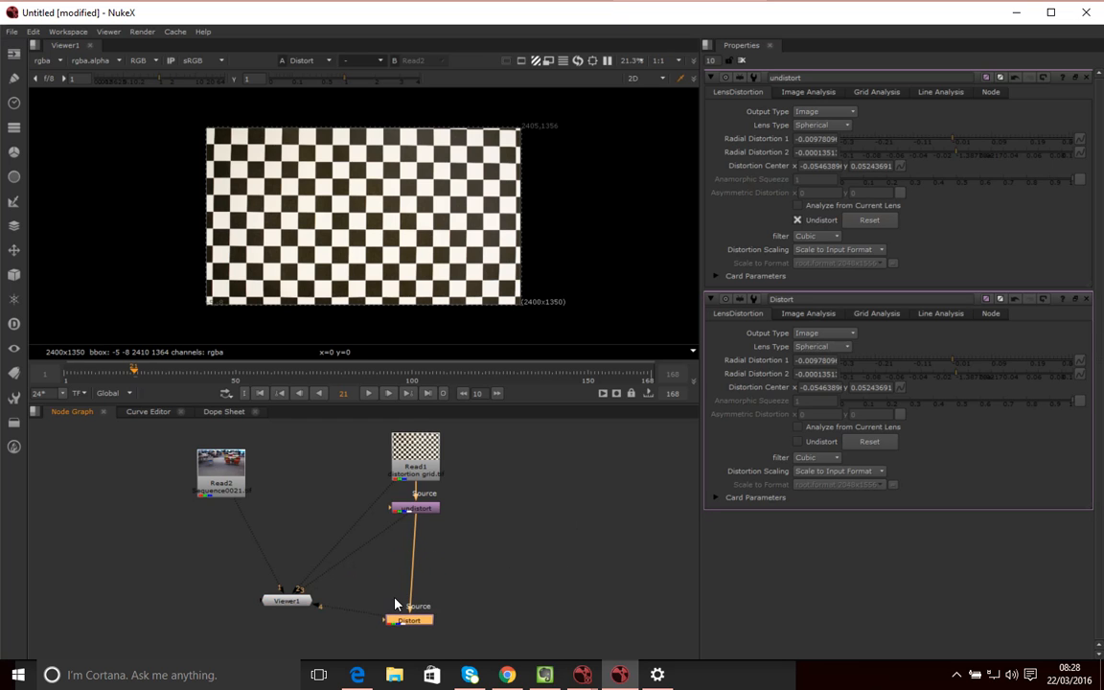
left_click_drag(403, 623, 410, 629)
left_click_drag(426, 627, 431, 543)
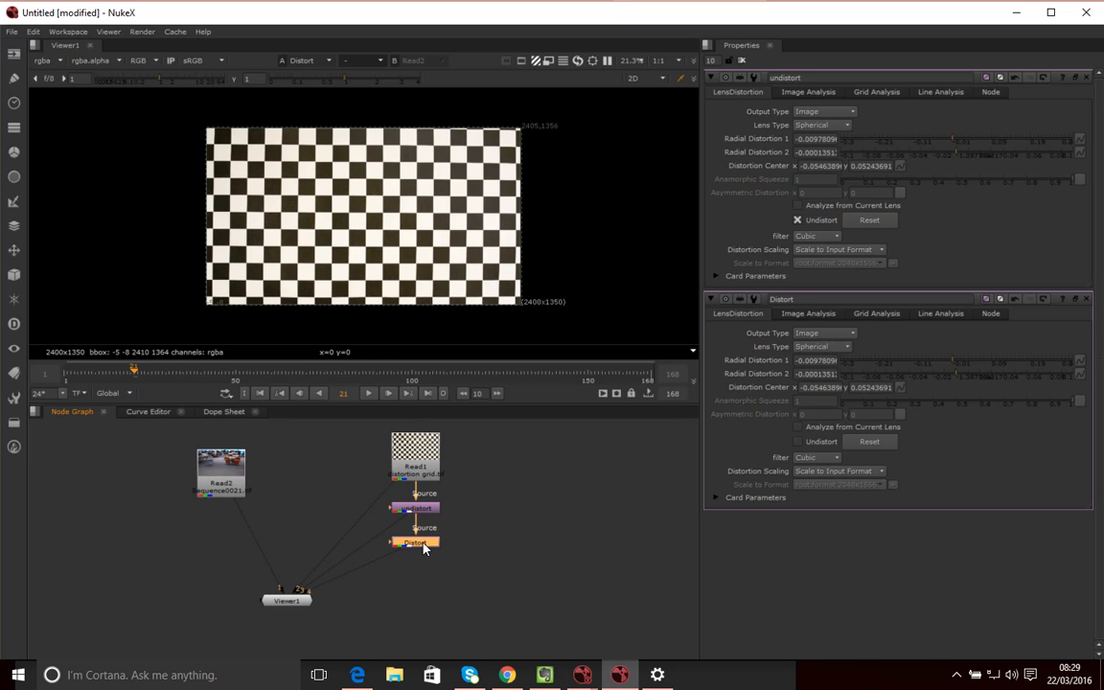
left_click_drag(422, 546, 424, 565)
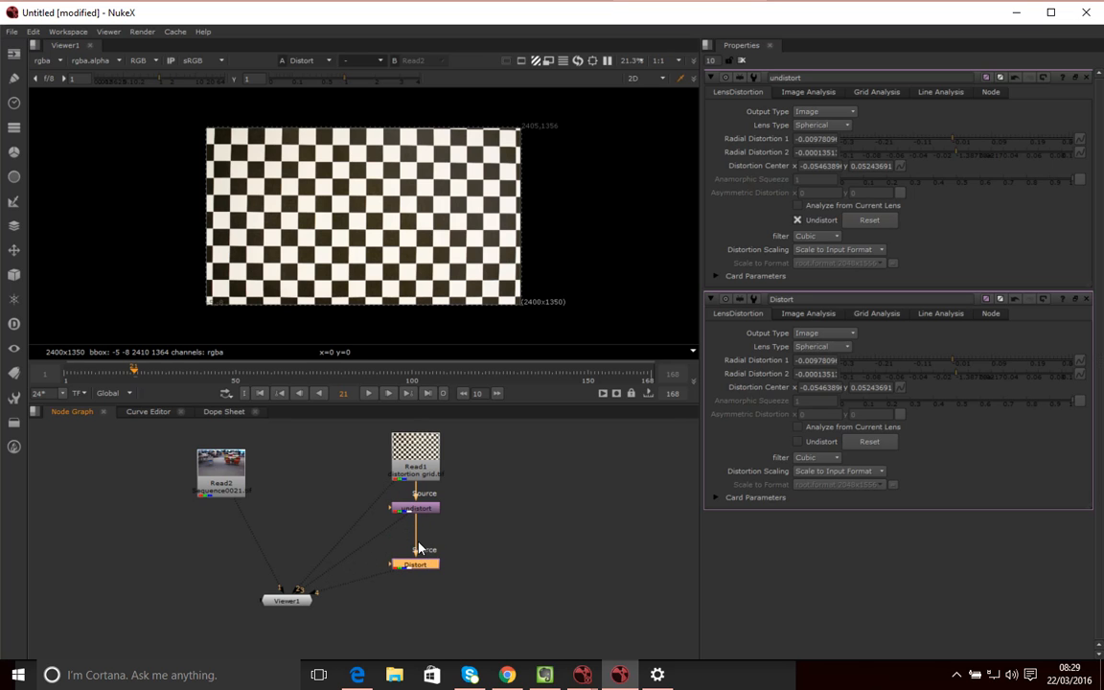
key("Delete")
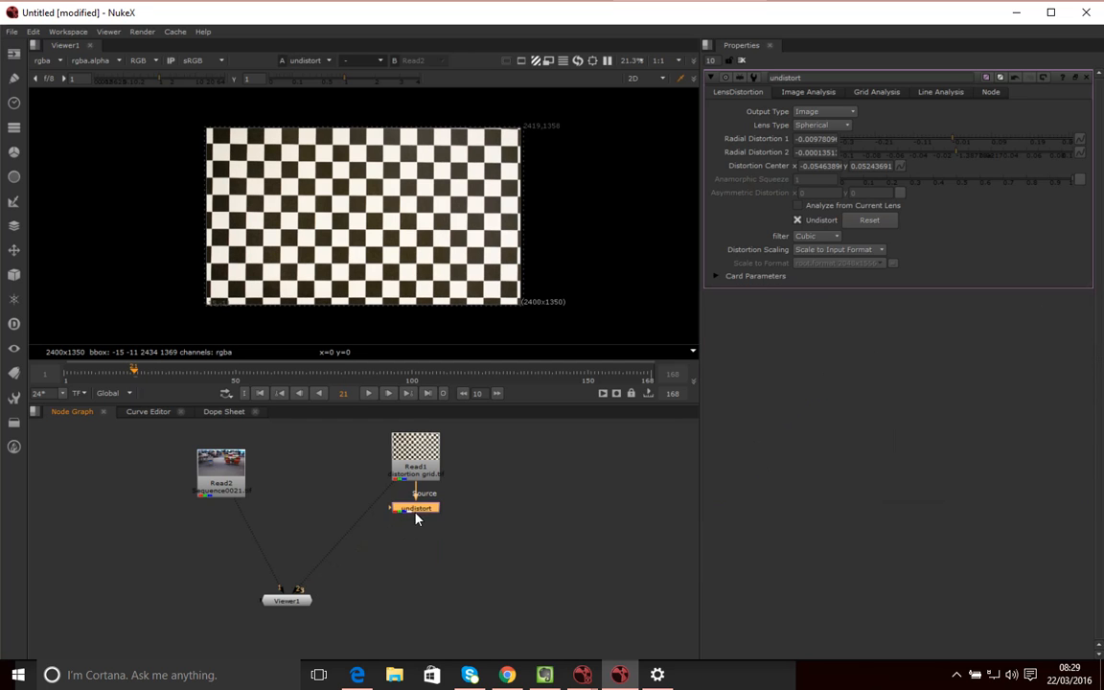
Reconnect undistort's Source from Read1 to the Read2 floor footage and place the node under Read2
left_click_drag(418, 513, 416, 535)
mouse_move(431, 536)
left_mouse_down()
mouse_move(426, 519)
mouse_move(419, 539)
left_mouse_up()
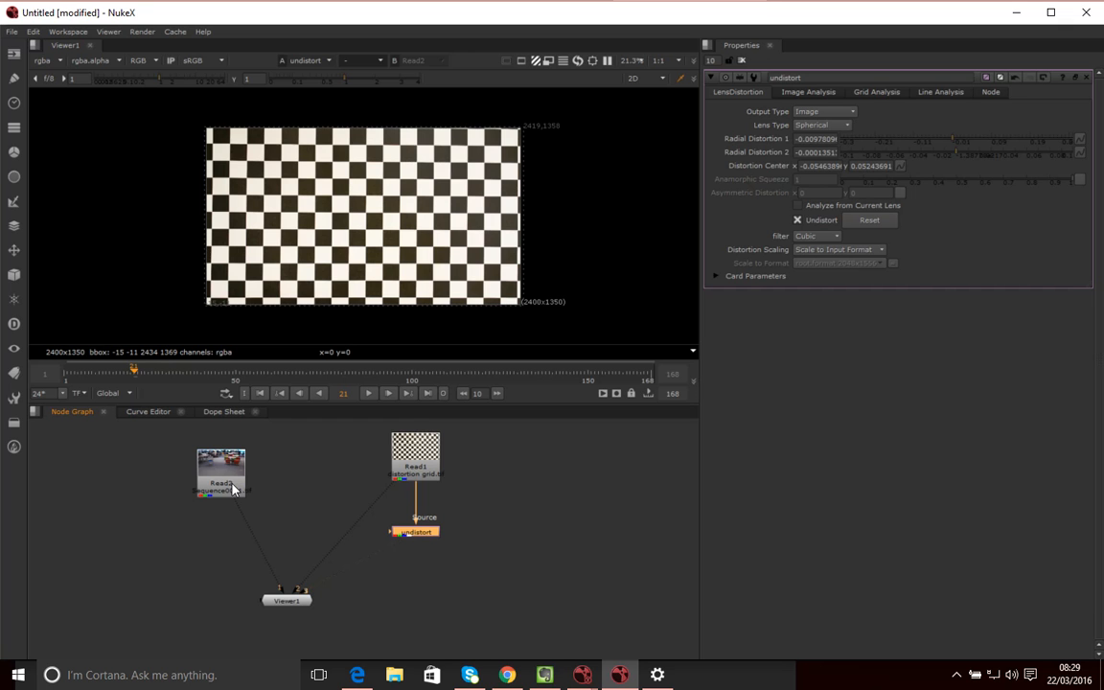
left_click_drag(416, 491, 242, 489)
left_click_drag(413, 532, 221, 517)
left_click(225, 538)
left_click(220, 519)
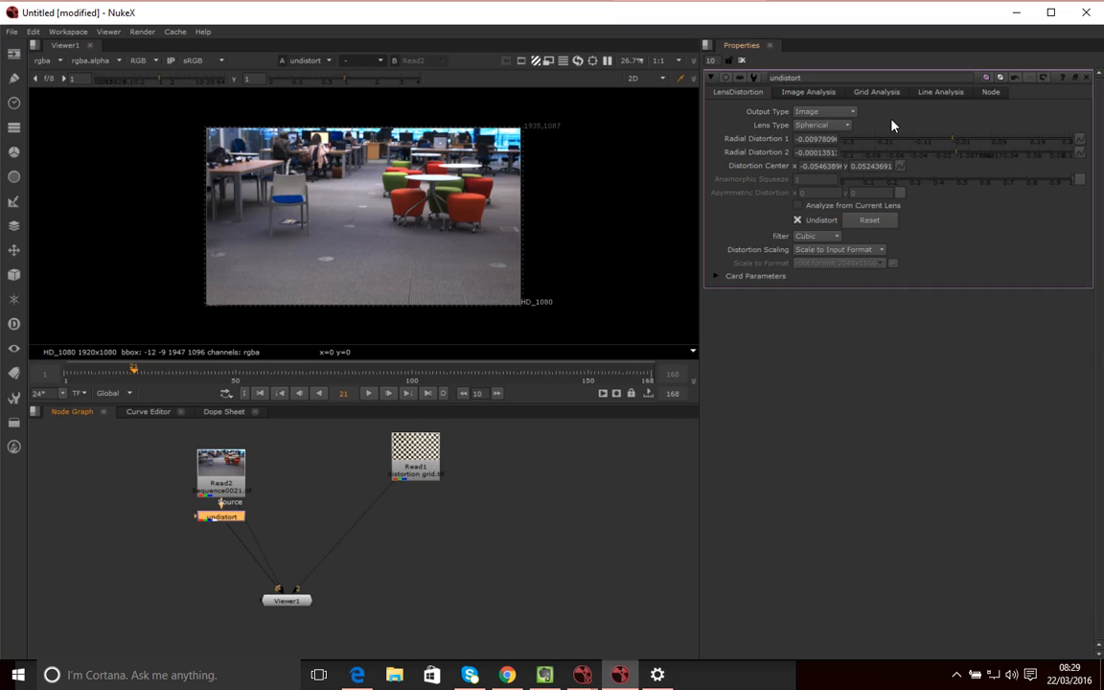
Show the Grid Analysis settings, nudge the undistort node down, and enlarge the viewer area
left_click(877, 93)
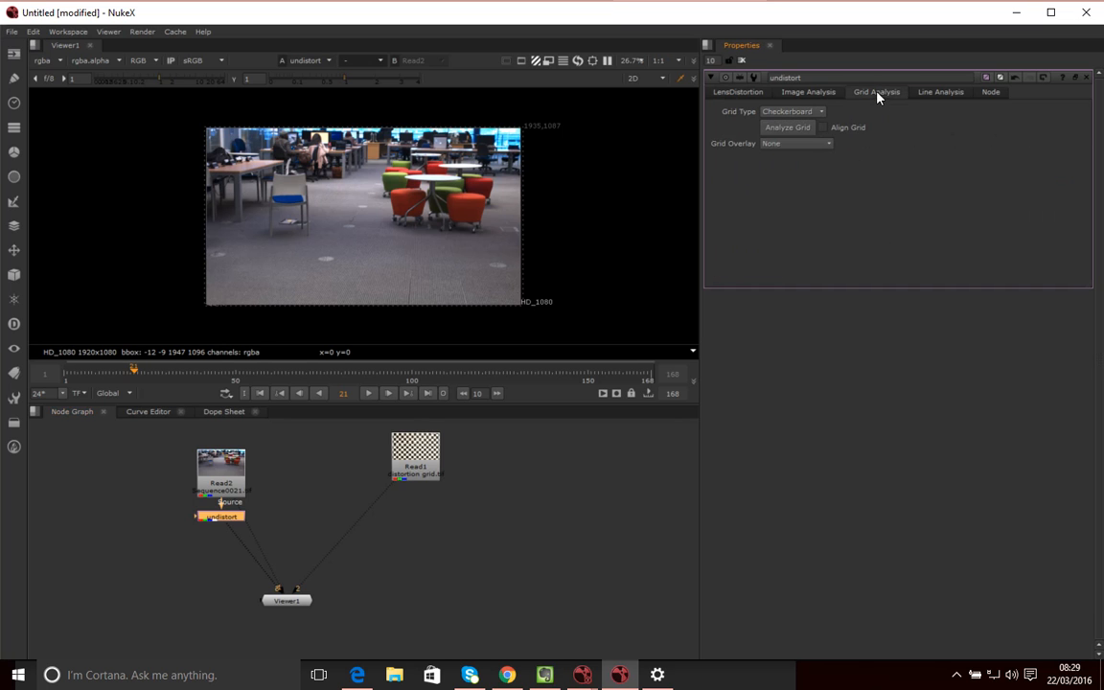
left_click_drag(222, 518, 221, 522)
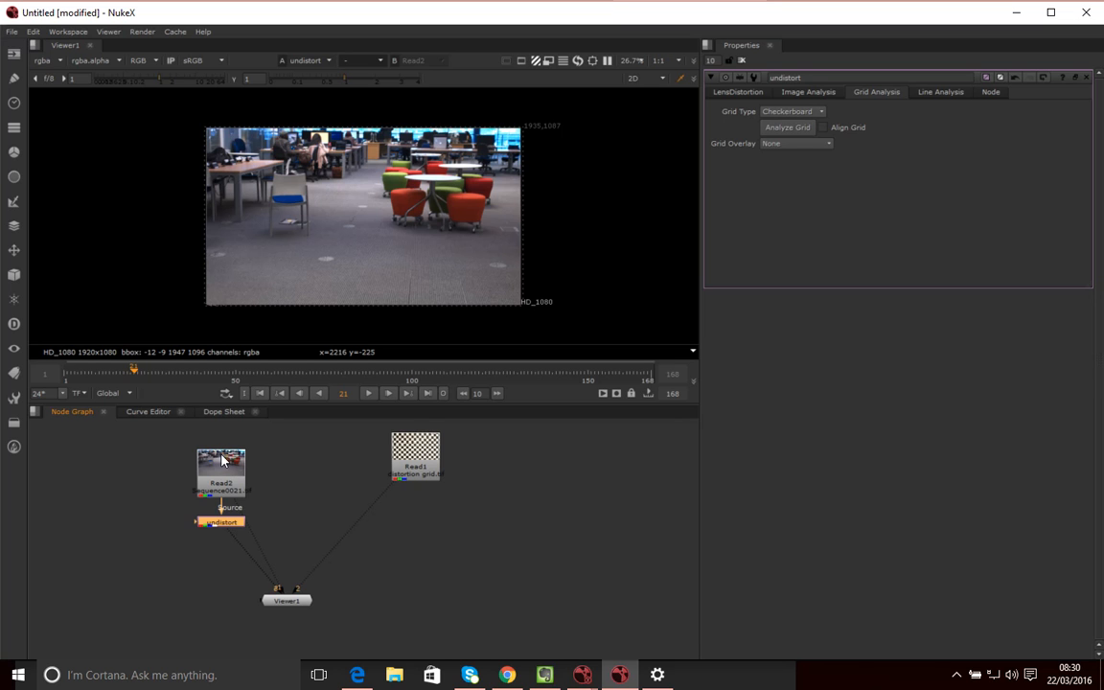
left_click_drag(230, 530, 230, 539)
left_click(216, 494)
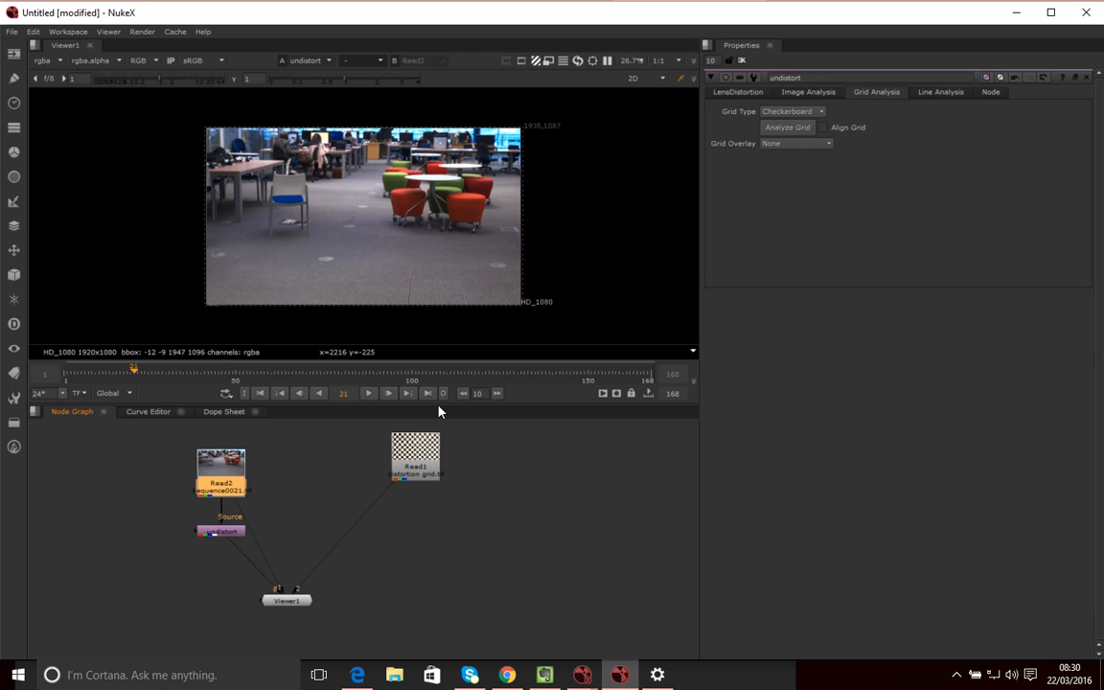
left_click_drag(439, 410, 434, 466)
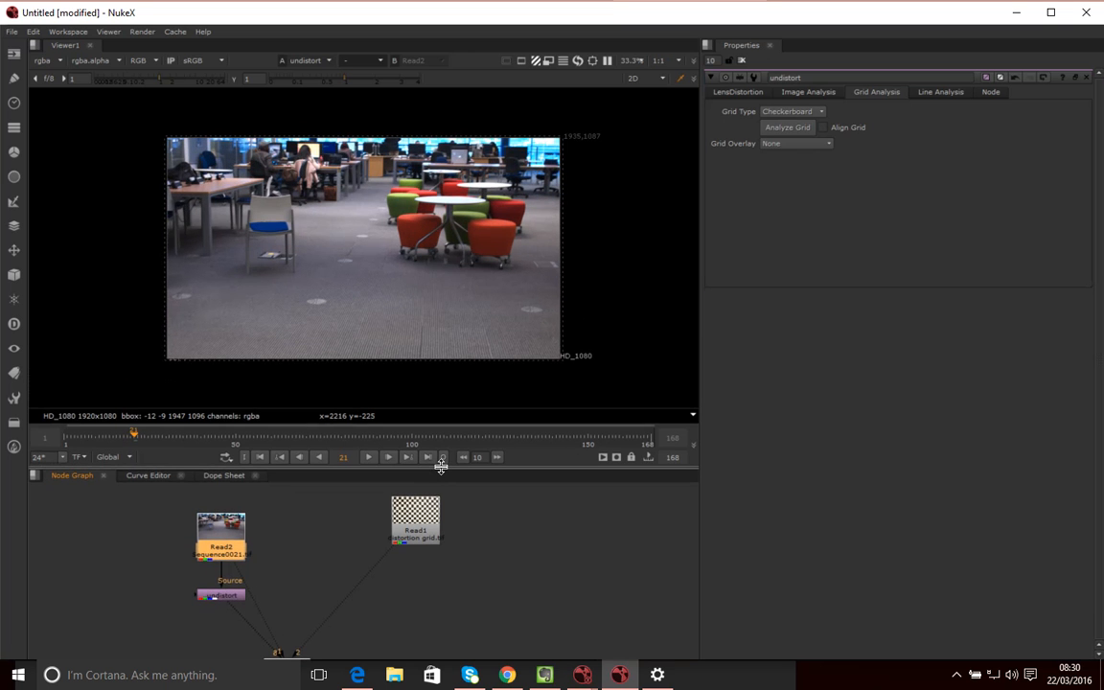
Connect undistort to viewer input 2 and Read2 to viewer input 1
left_click(229, 595)
key("2")
left_click(238, 550)
key("1")
left_click(312, 531)
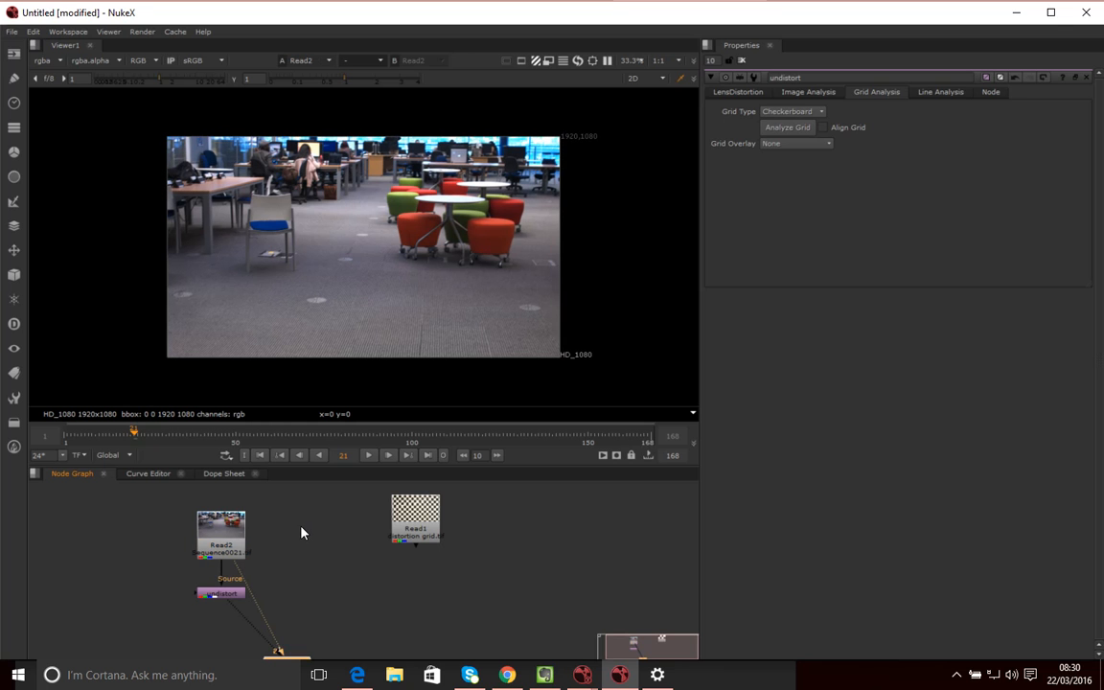
Compare the original Read2 footage with the undistorted result, ending on the undistorted view
scroll(343, 607, "down", 2)
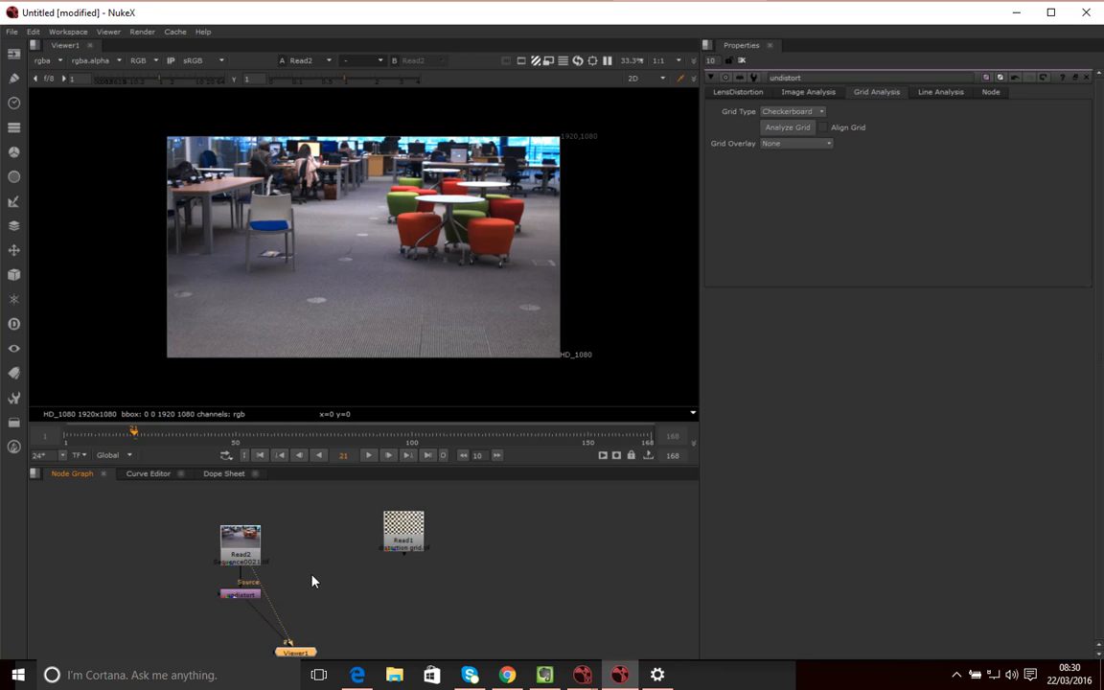
key("2")
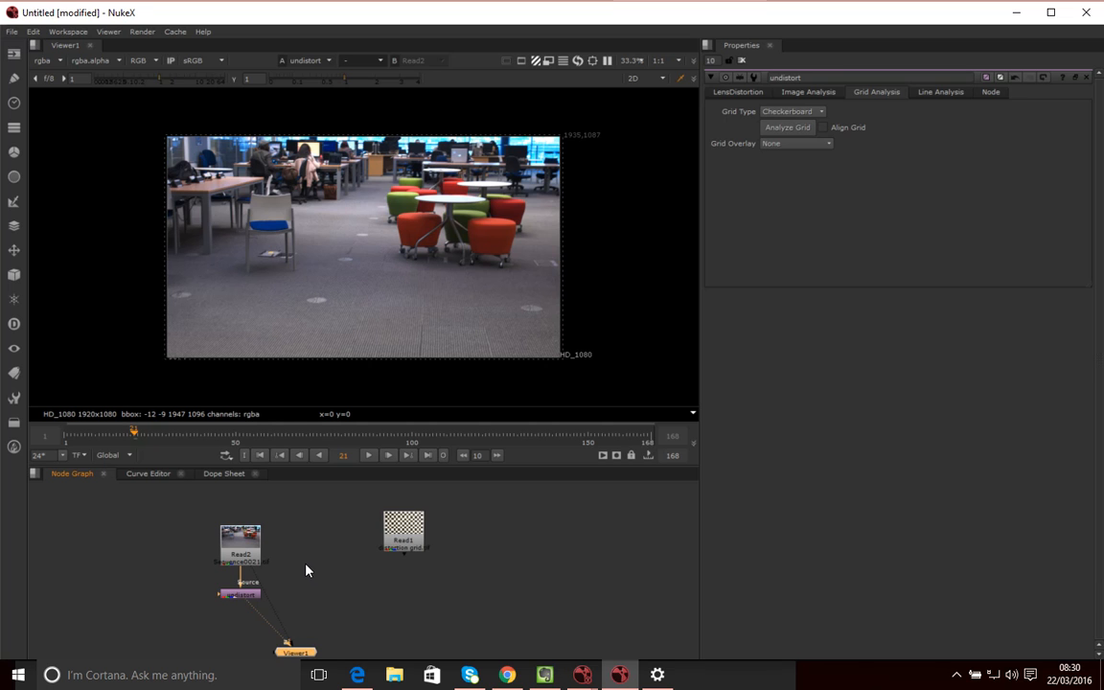
key("1")
key("2")
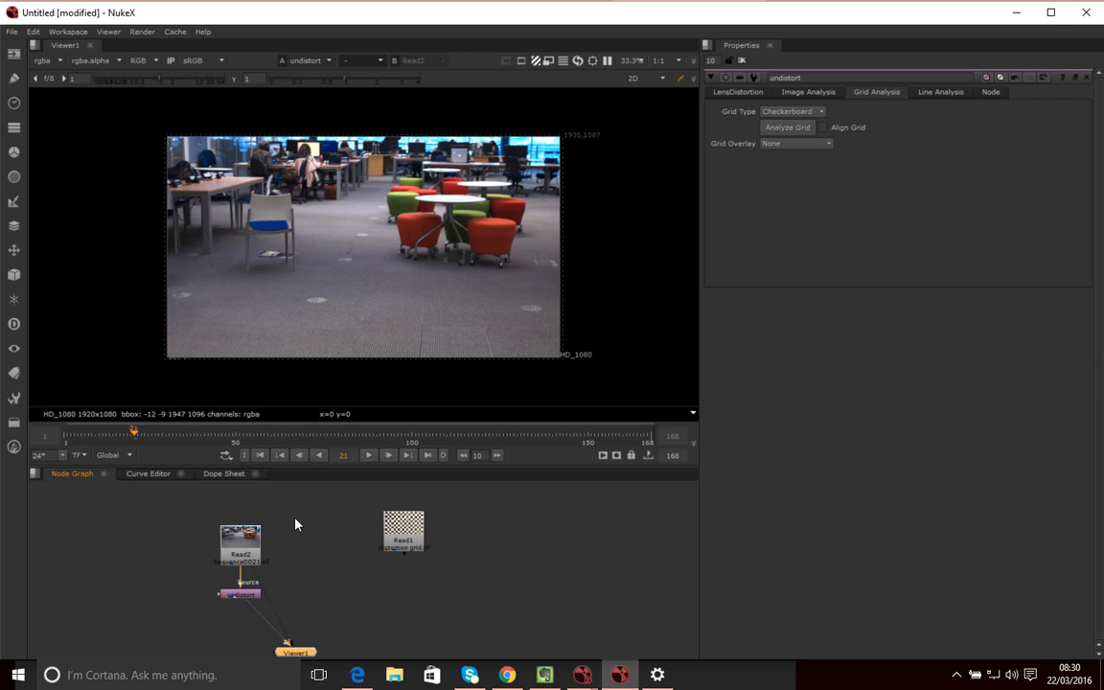